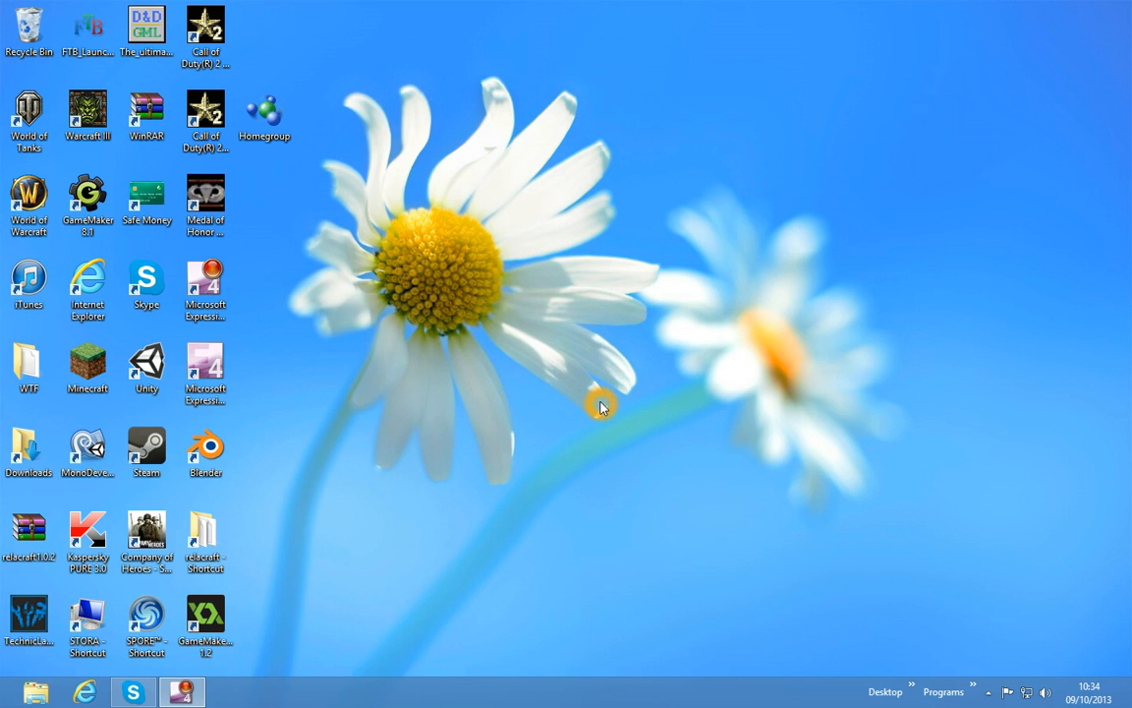
click(578, 340)
click(578, 342)
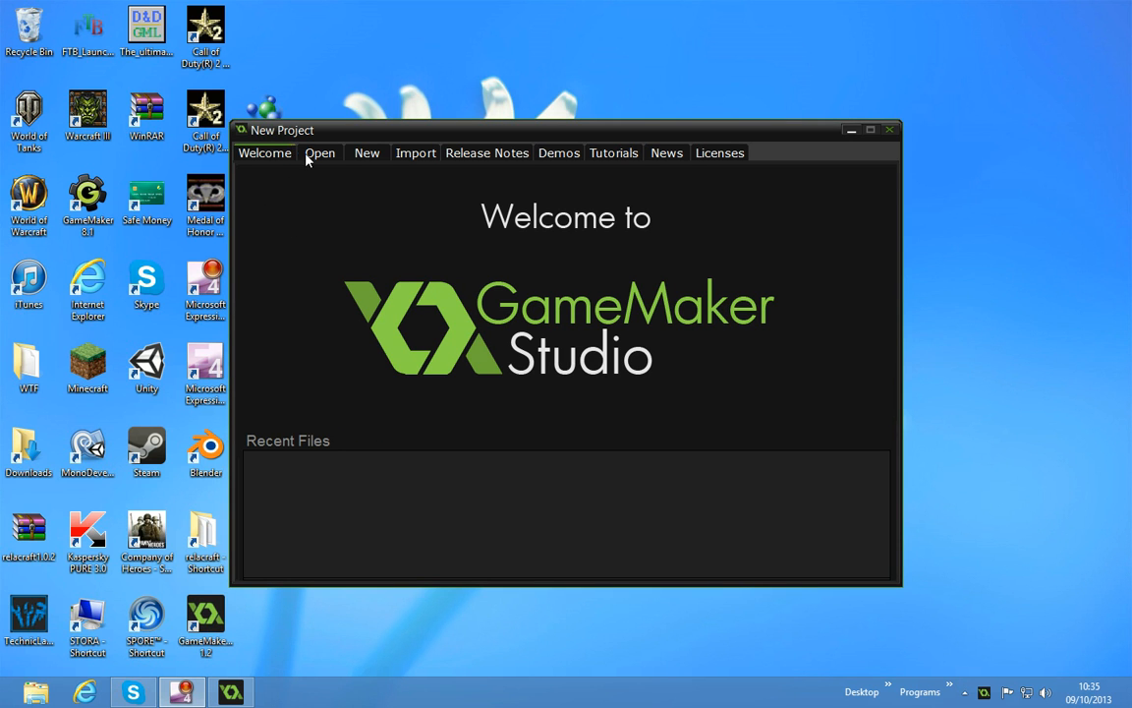
Create a new project named myFirstGame in the default project directory
click(363, 155)
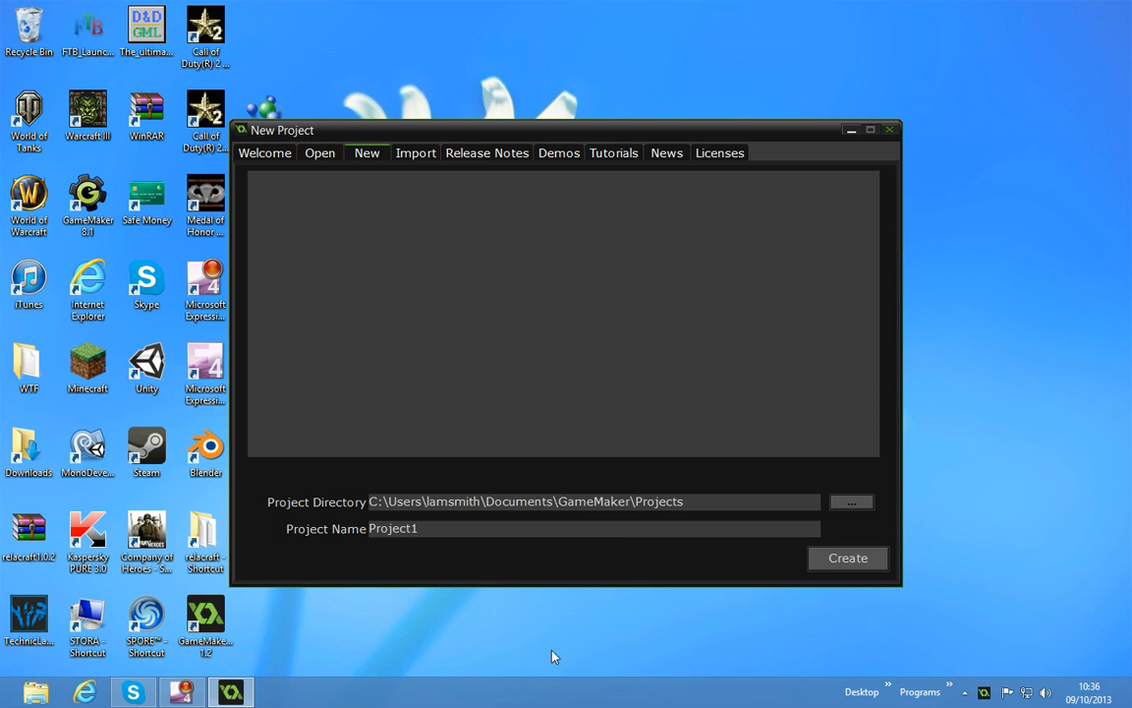
click(462, 539)
double_click(453, 535)
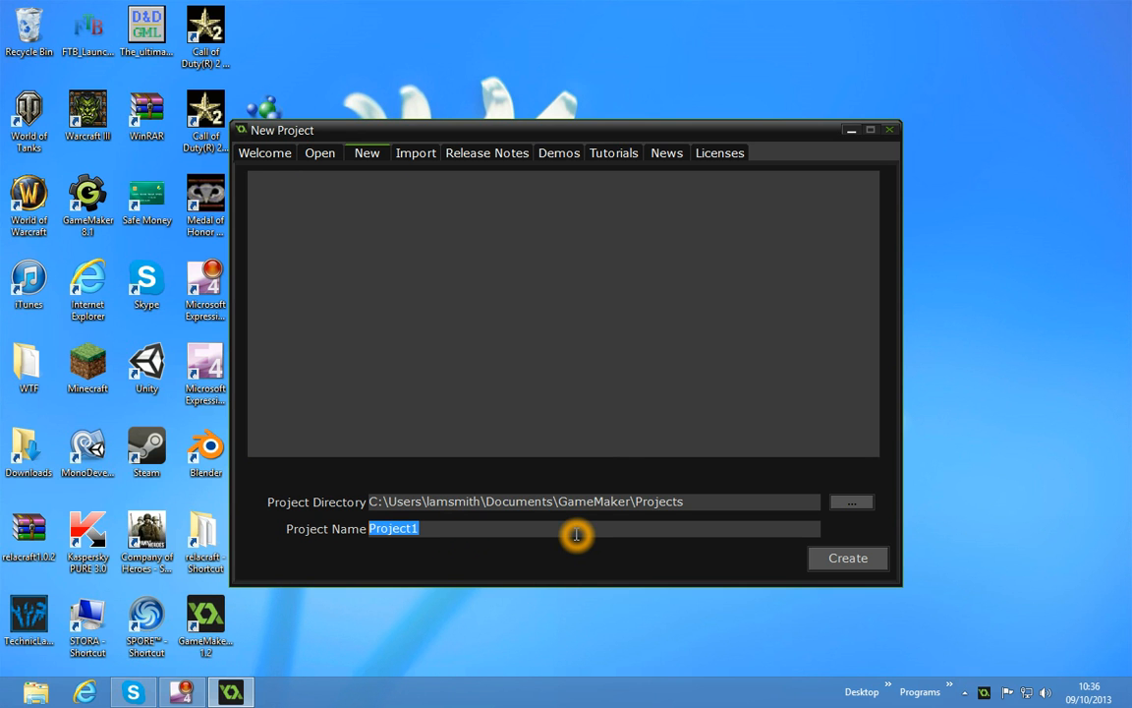
text(myFir)
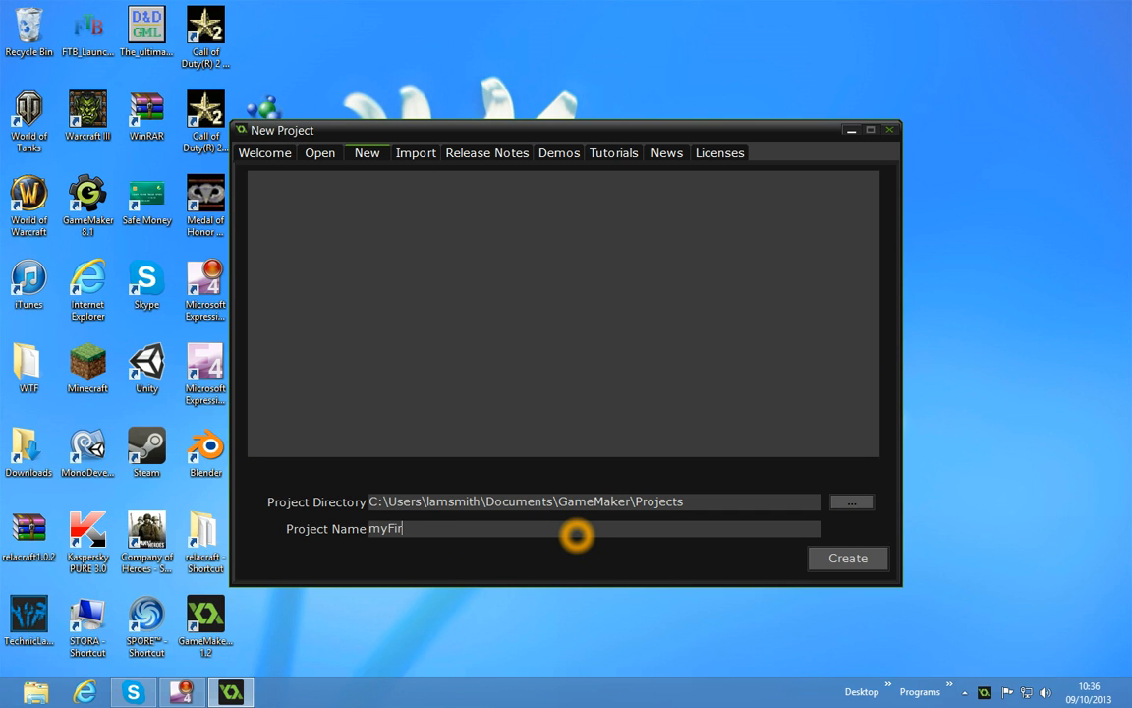
text(stGame)
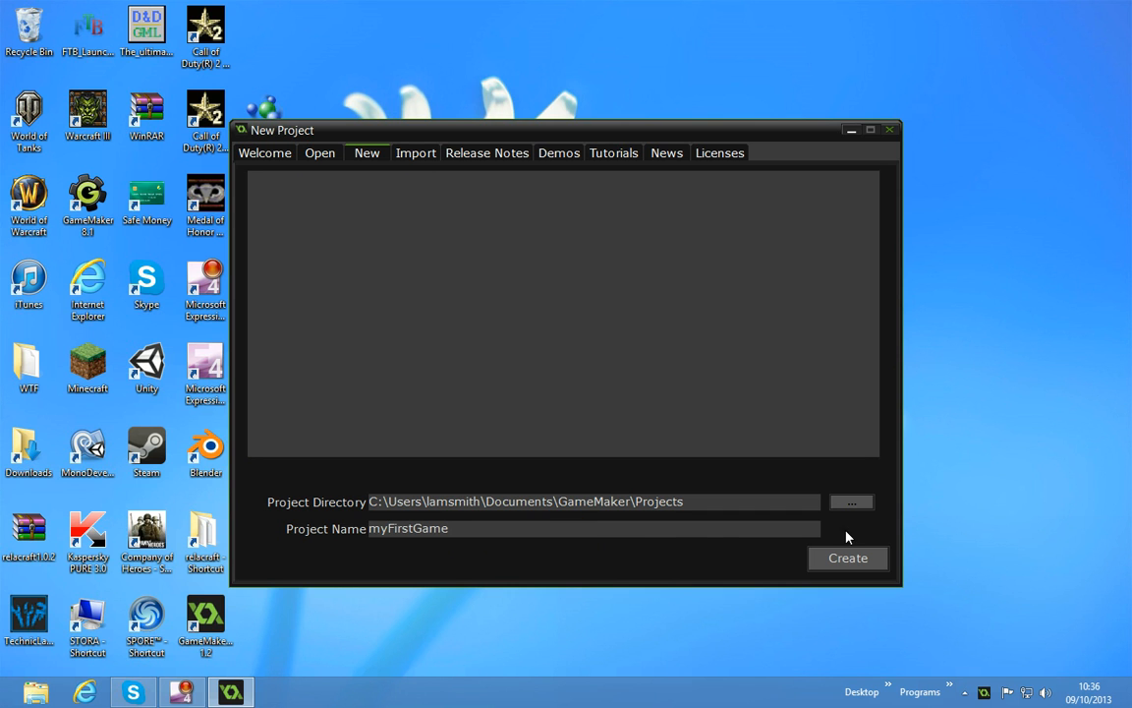
click(813, 556)
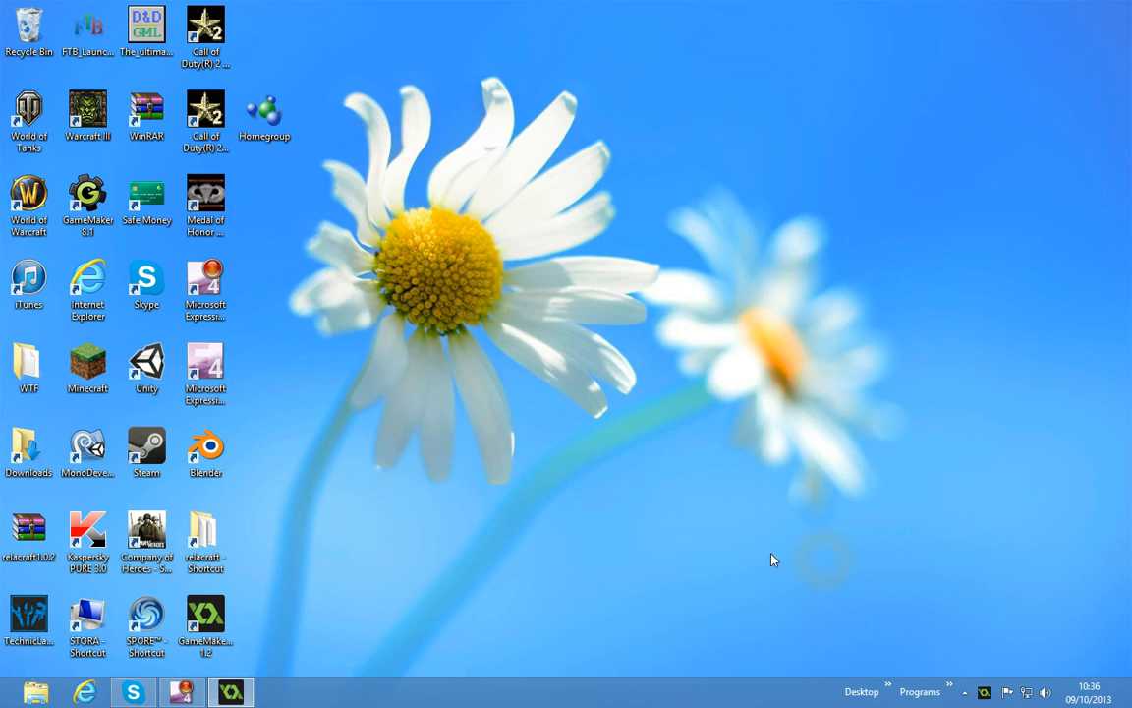
click(664, 456)
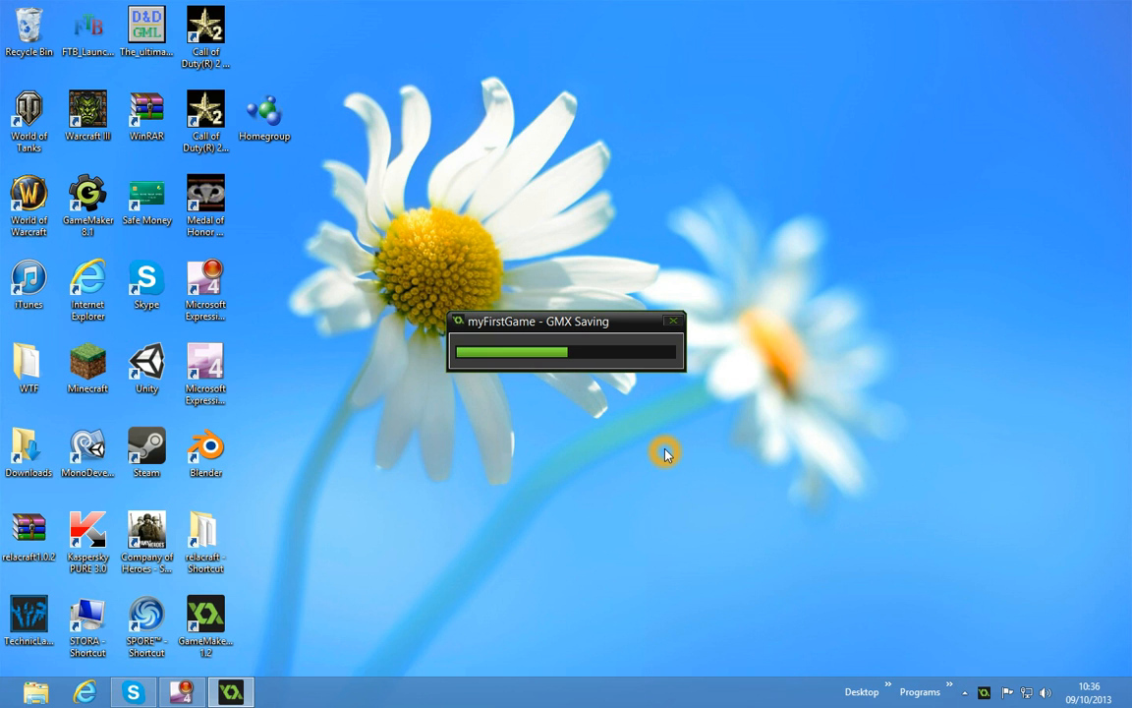
click(664, 344)
click(606, 304)
click(586, 321)
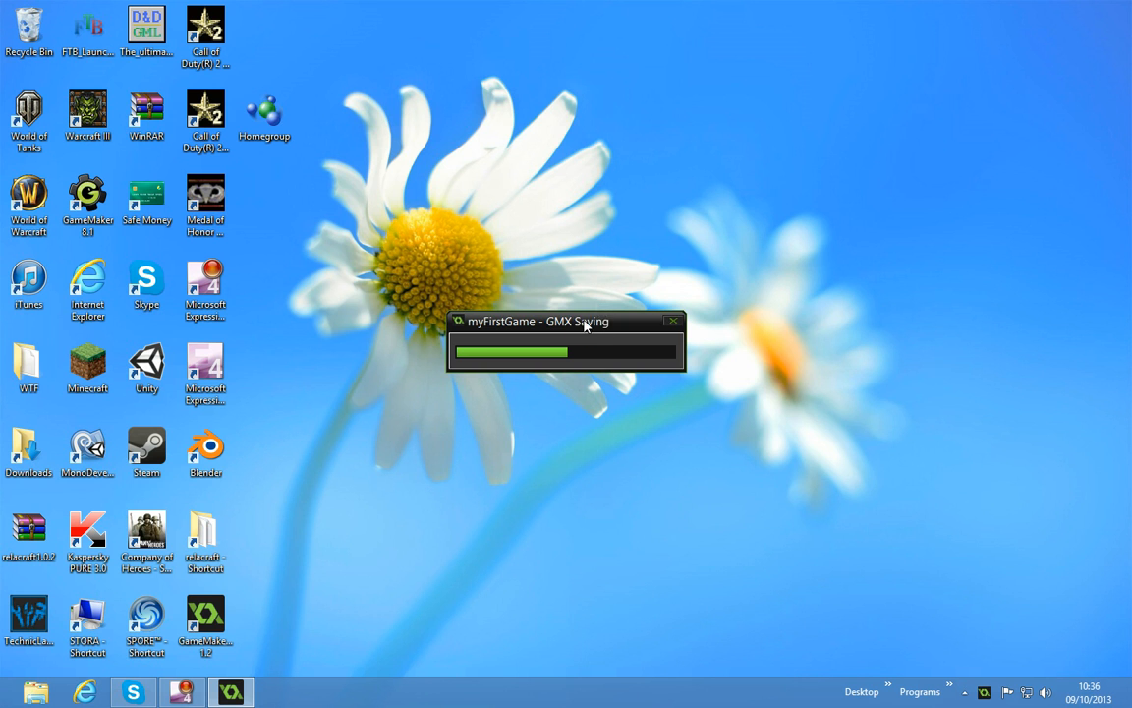
click(513, 320)
click(501, 339)
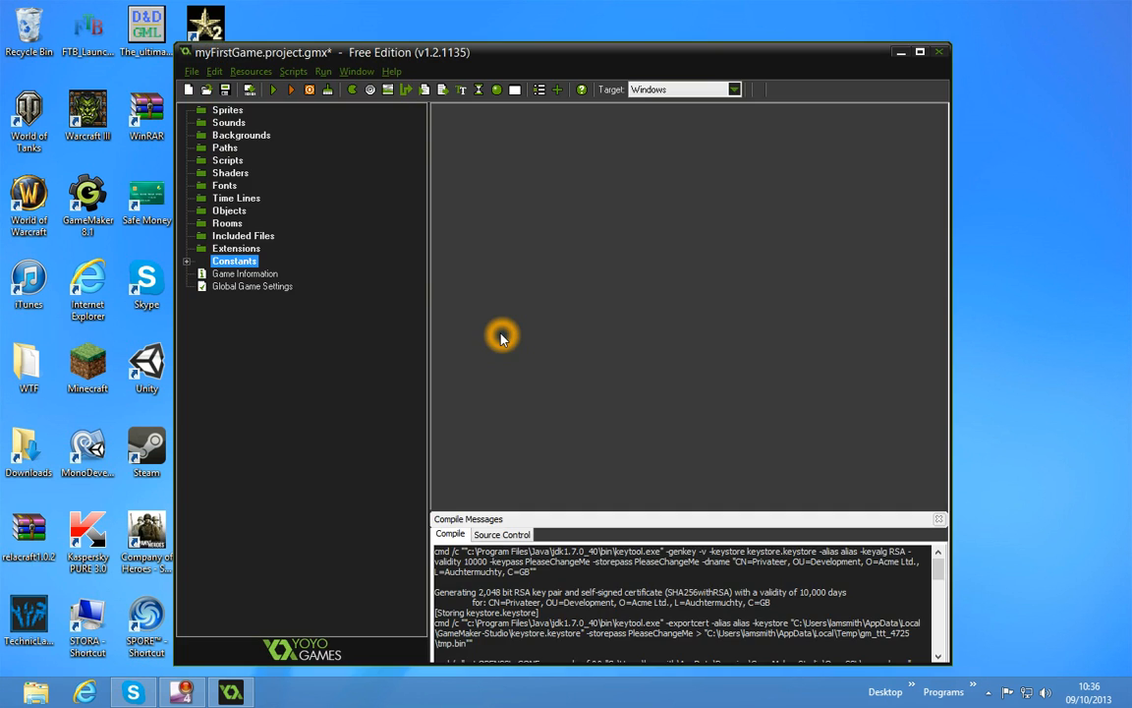
Maximize the project window and close the Compile Messages pane
click(920, 51)
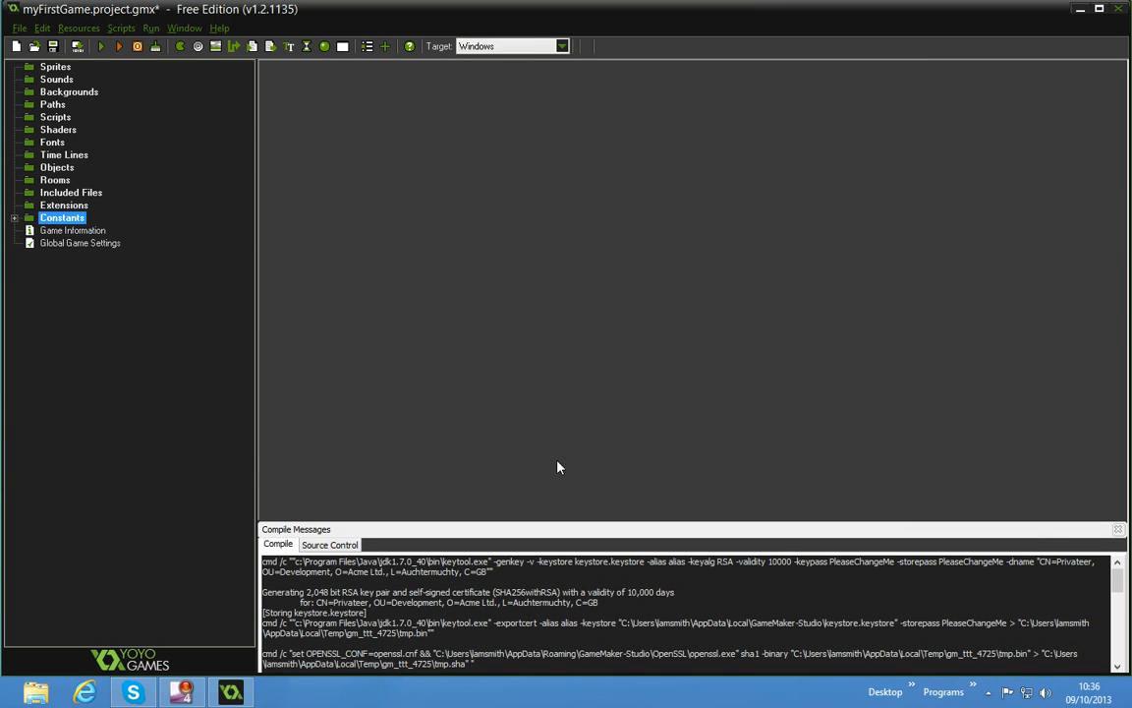
click(1120, 530)
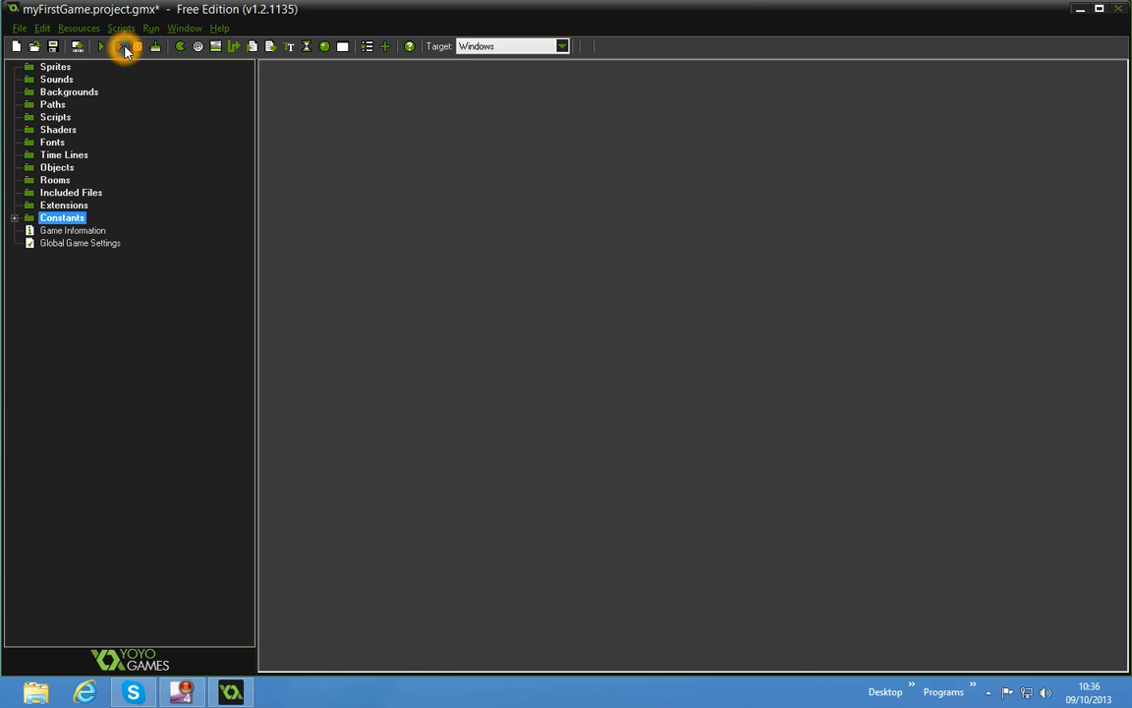
Create a new sprite and name it s_player
click(182, 49)
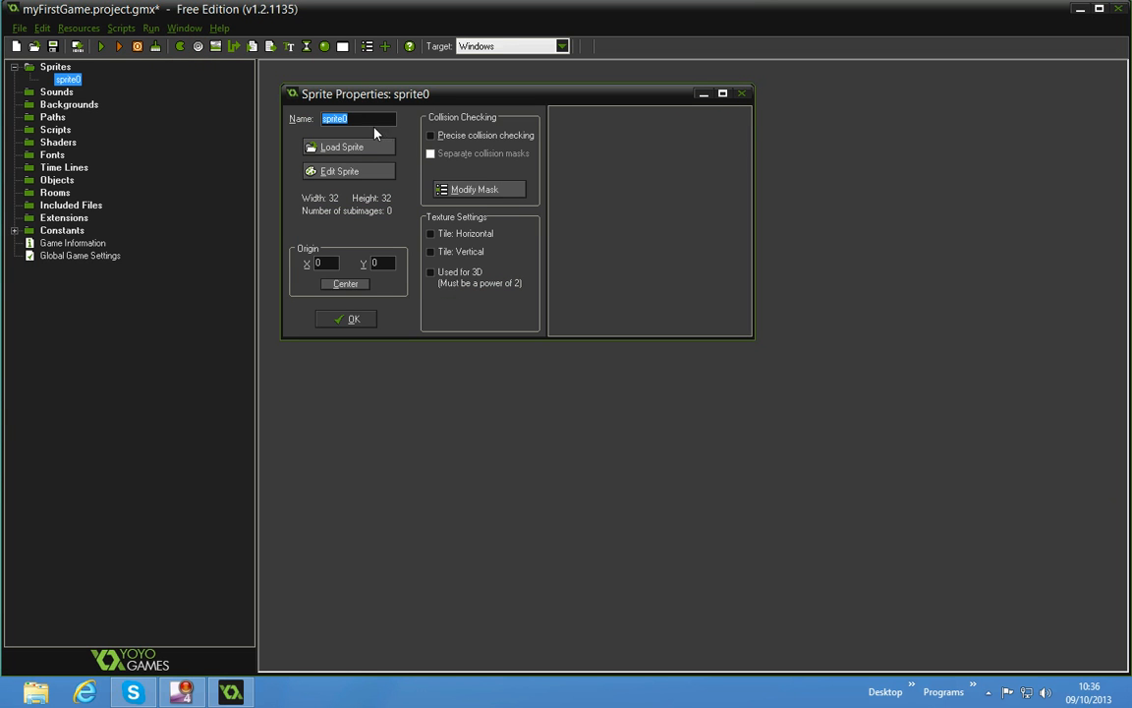
text(s_player)
click(353, 145)
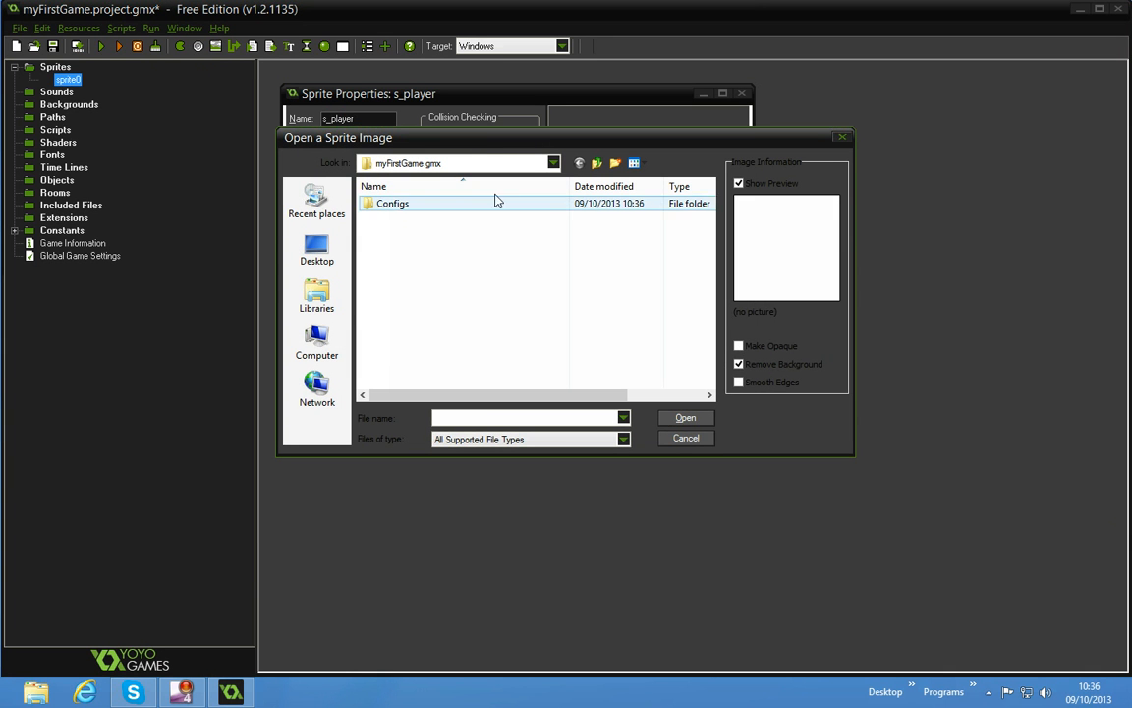
click(599, 165)
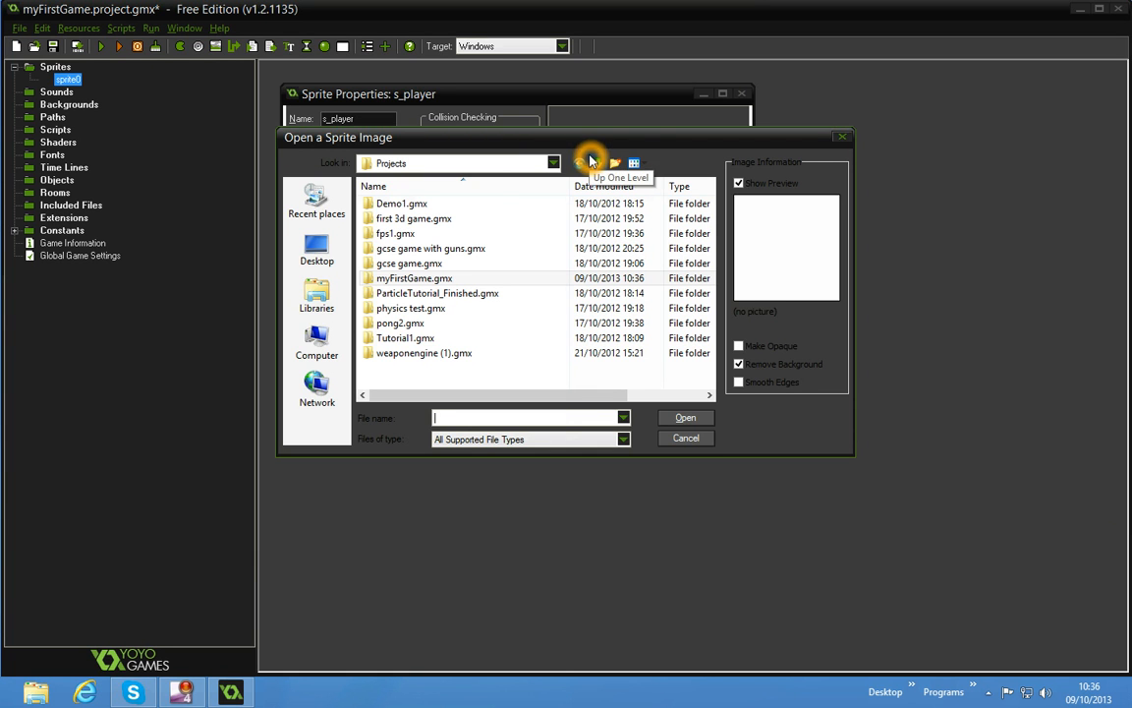
click(594, 162)
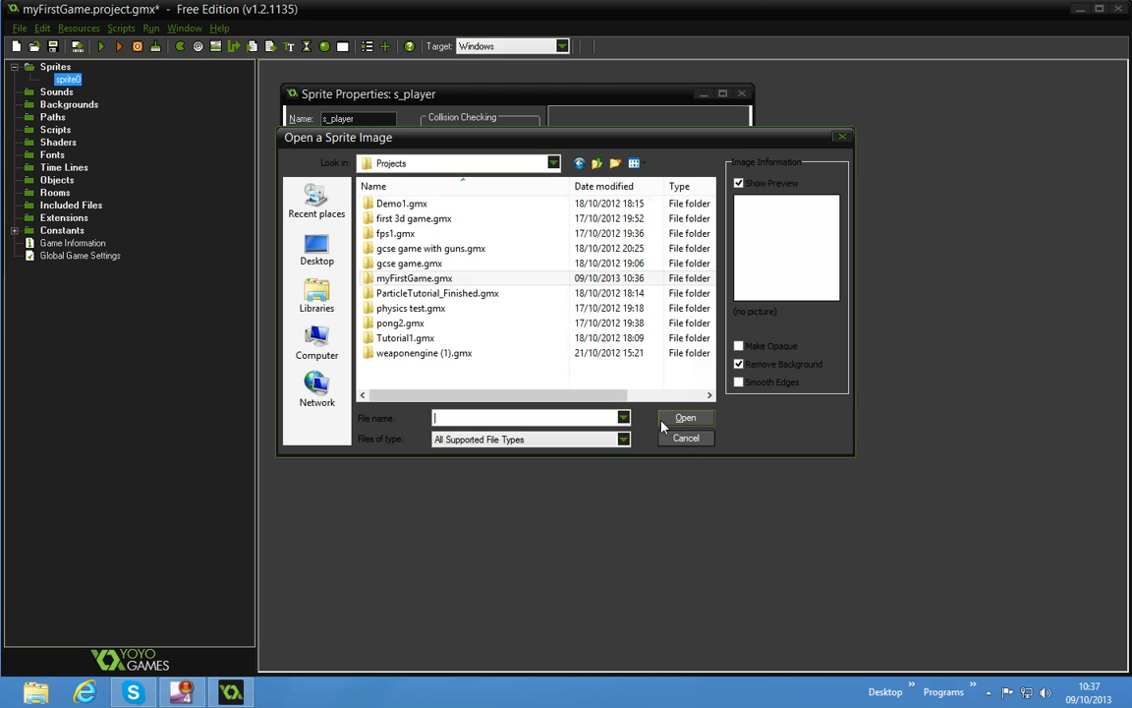
click(686, 439)
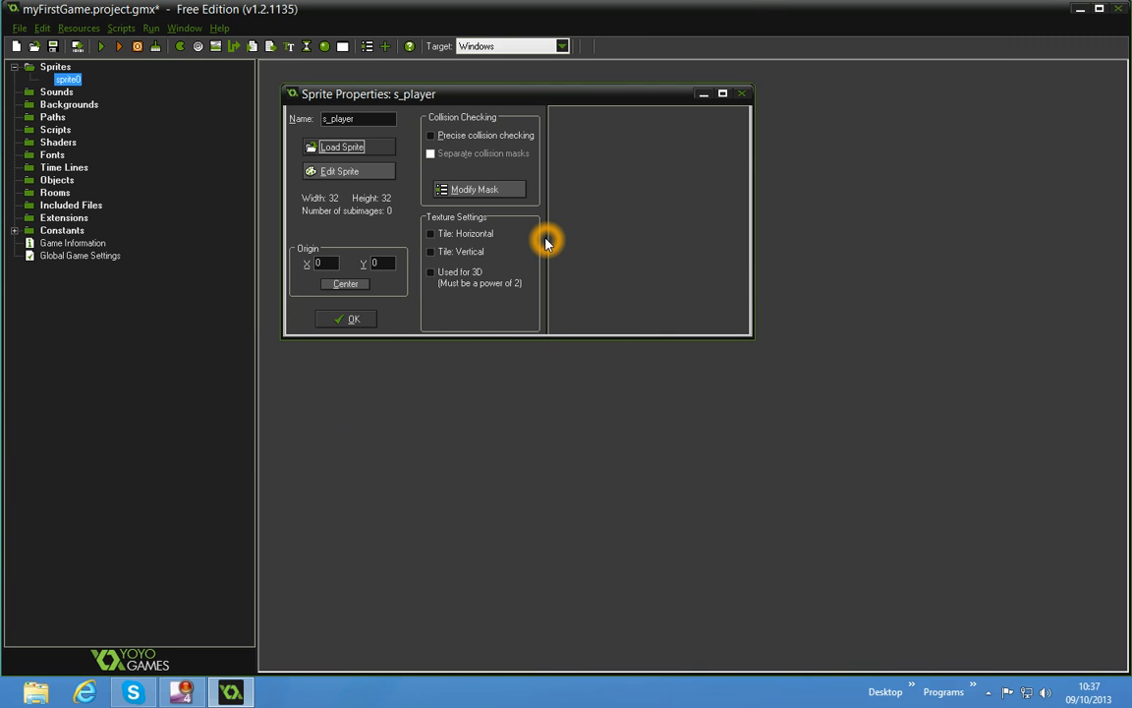
Create a new blank 32 x 32 image for the s_player sprite
click(343, 172)
click(358, 131)
click(344, 124)
click(342, 124)
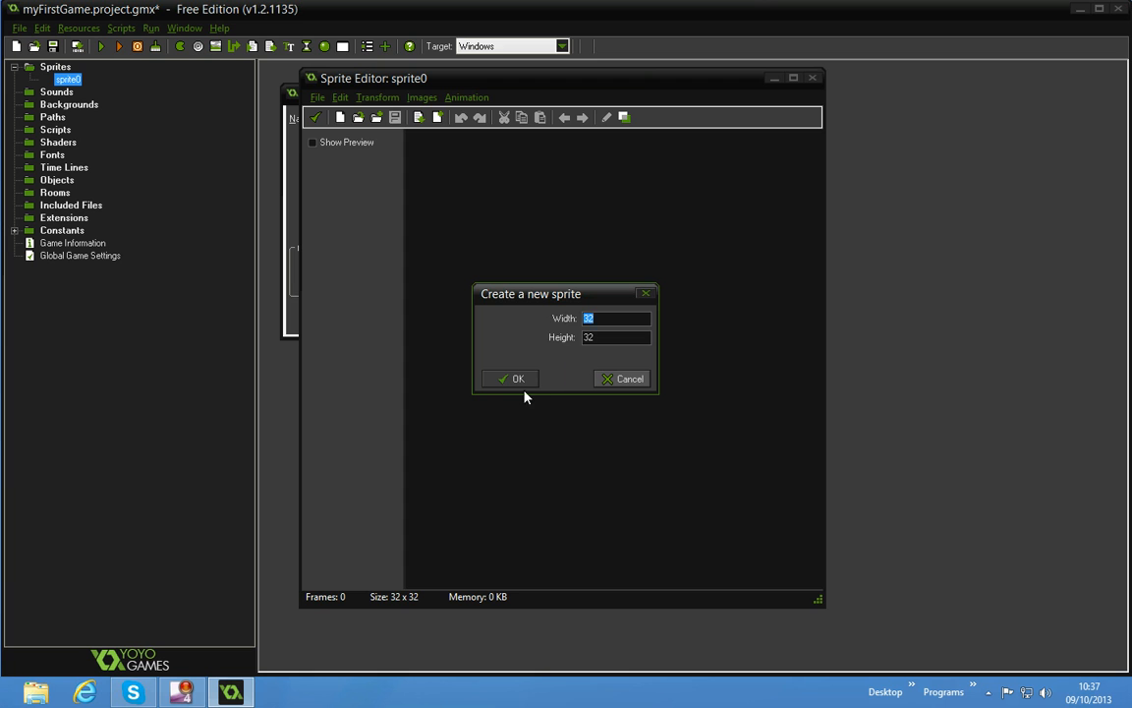
click(516, 379)
Open the blank image for editing and flood fill the whole canvas with solid blue
double_click(432, 145)
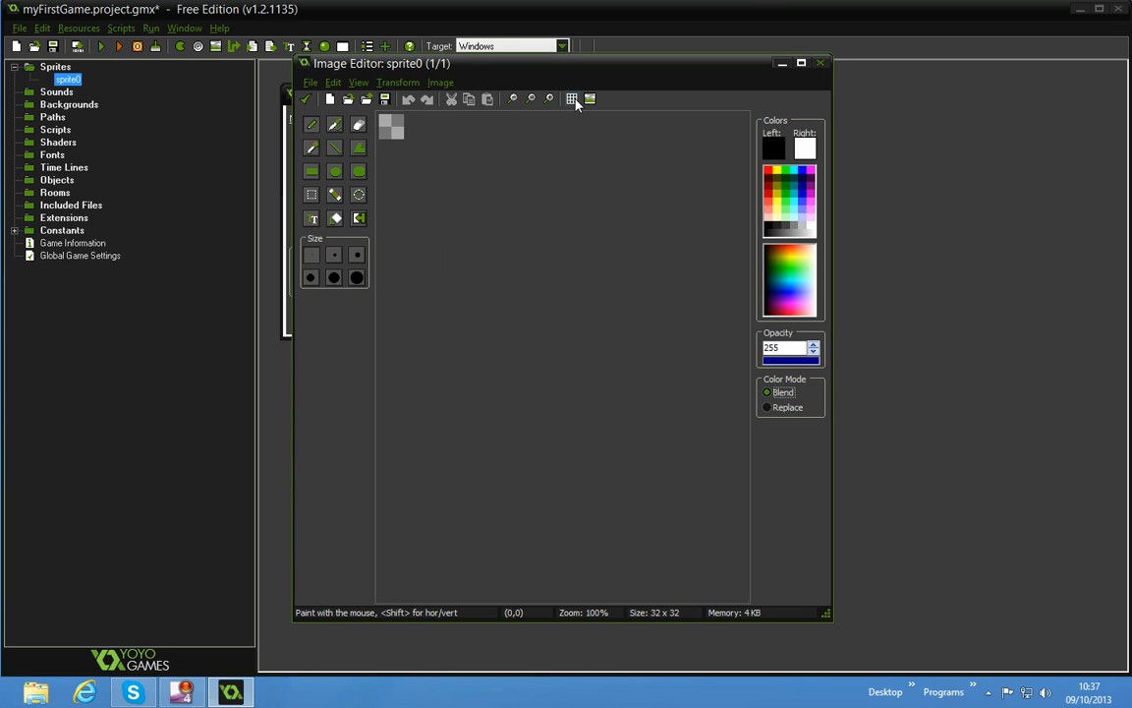
click(552, 101)
click(552, 101)
click(552, 101)
click(552, 101)
click(552, 101)
click(553, 102)
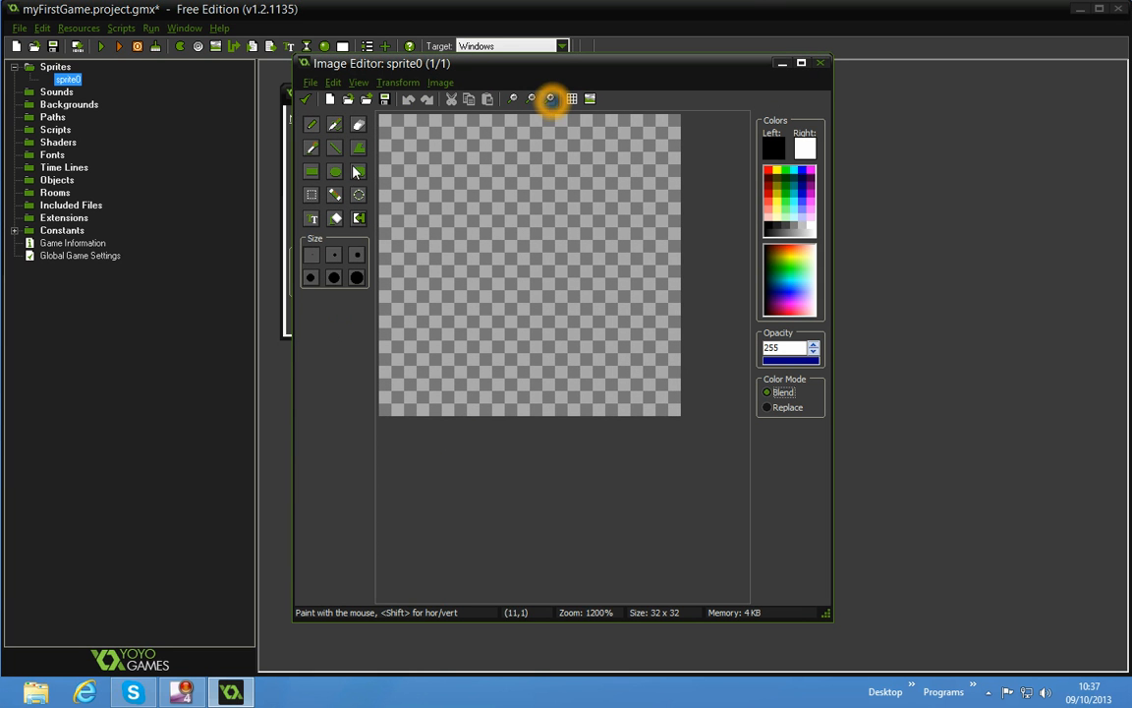
click(334, 218)
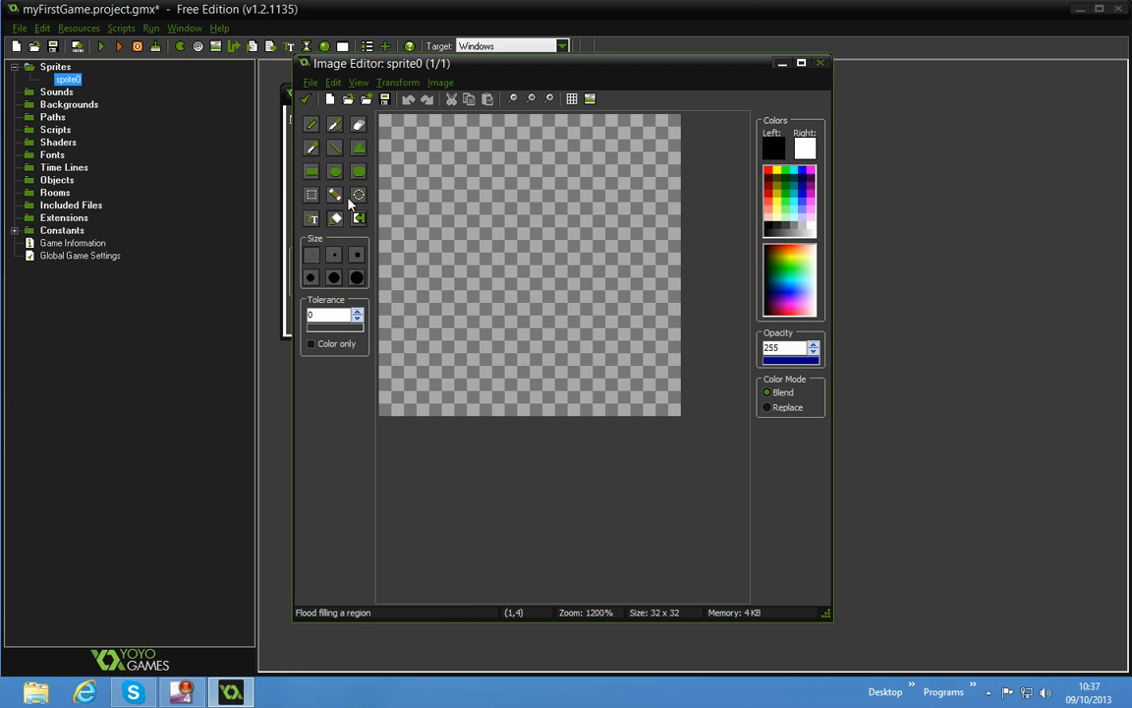
click(557, 231)
click(782, 180)
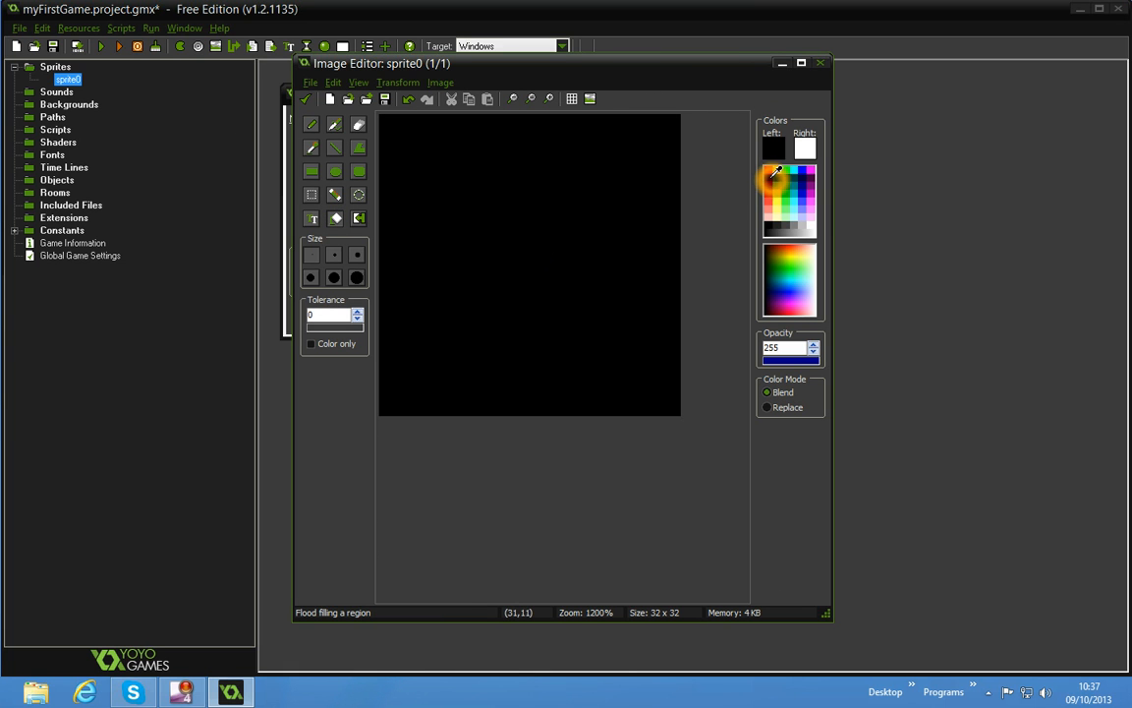
click(800, 172)
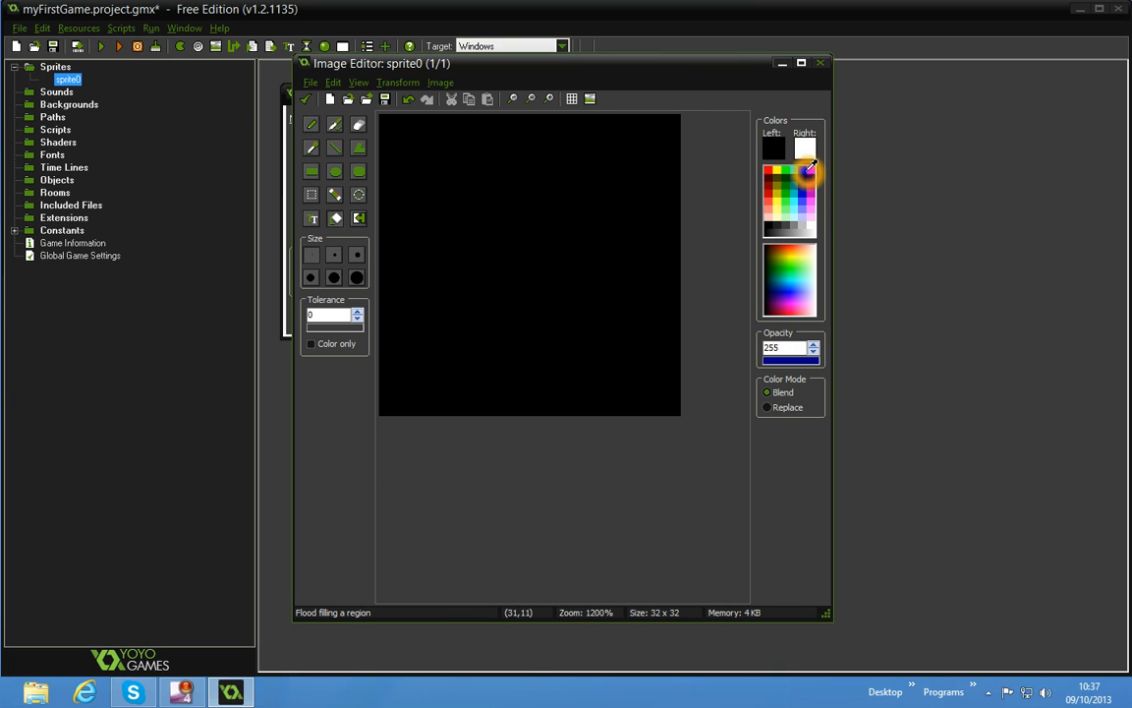
click(621, 171)
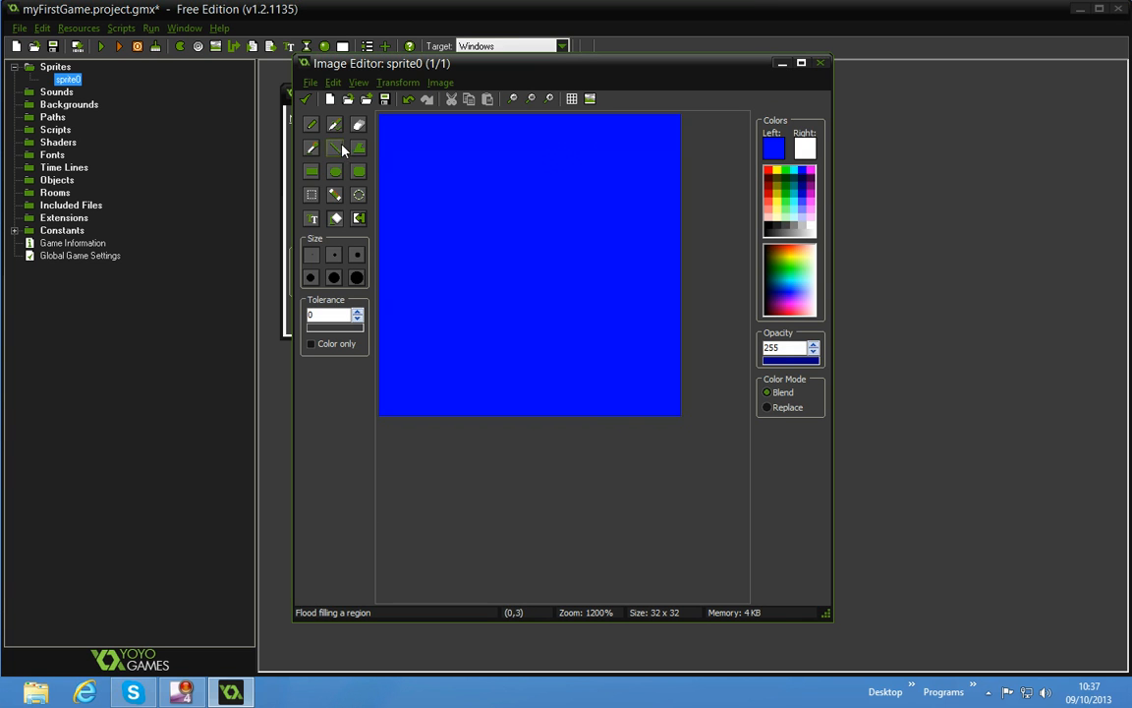
Draw an outlined, filled rectangle over the entire canvas with a black border and blue fill
click(325, 269)
click(322, 175)
click(342, 343)
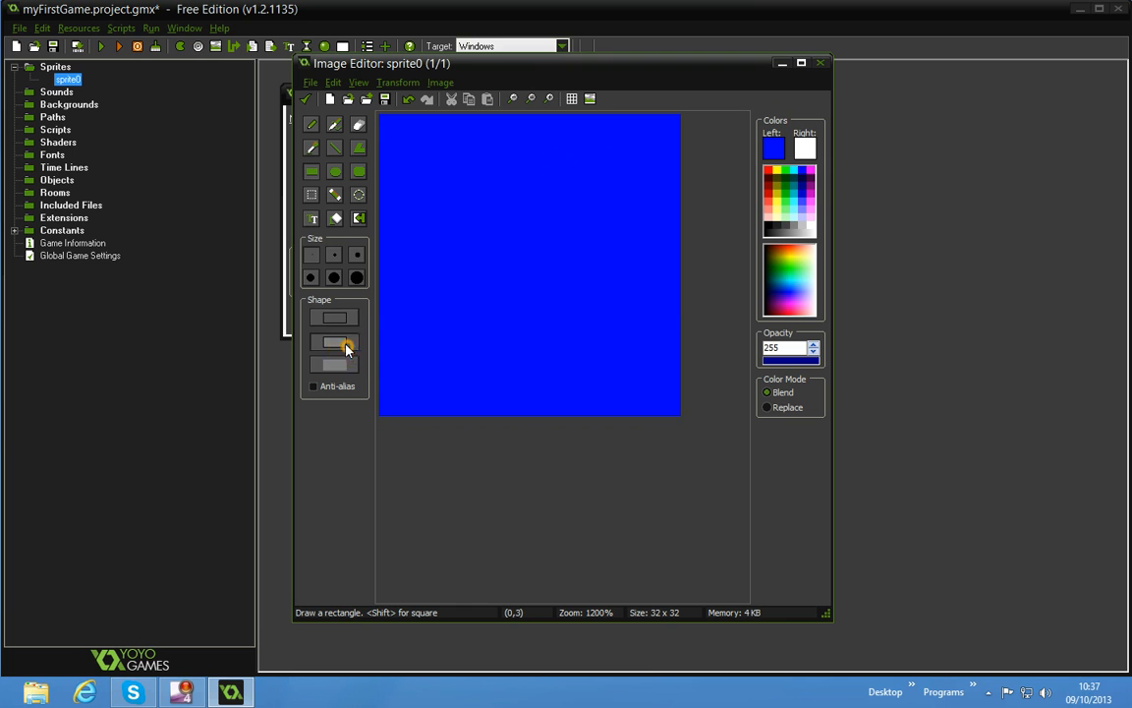
click(803, 172)
right_click(803, 172)
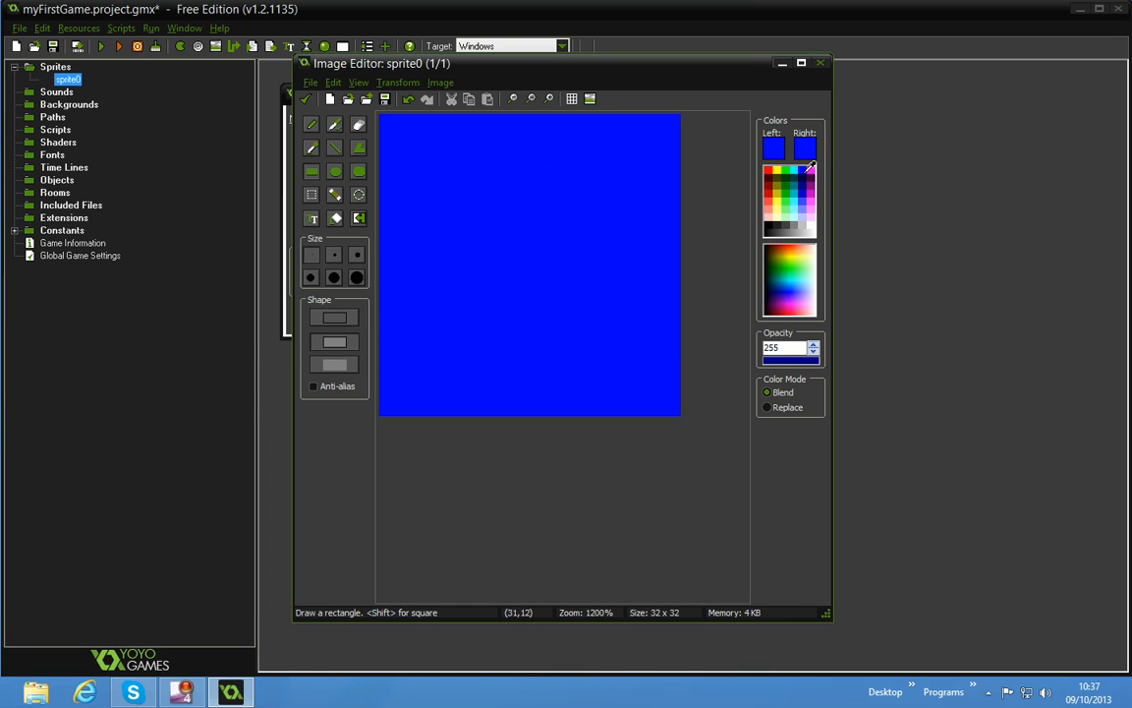
click(768, 227)
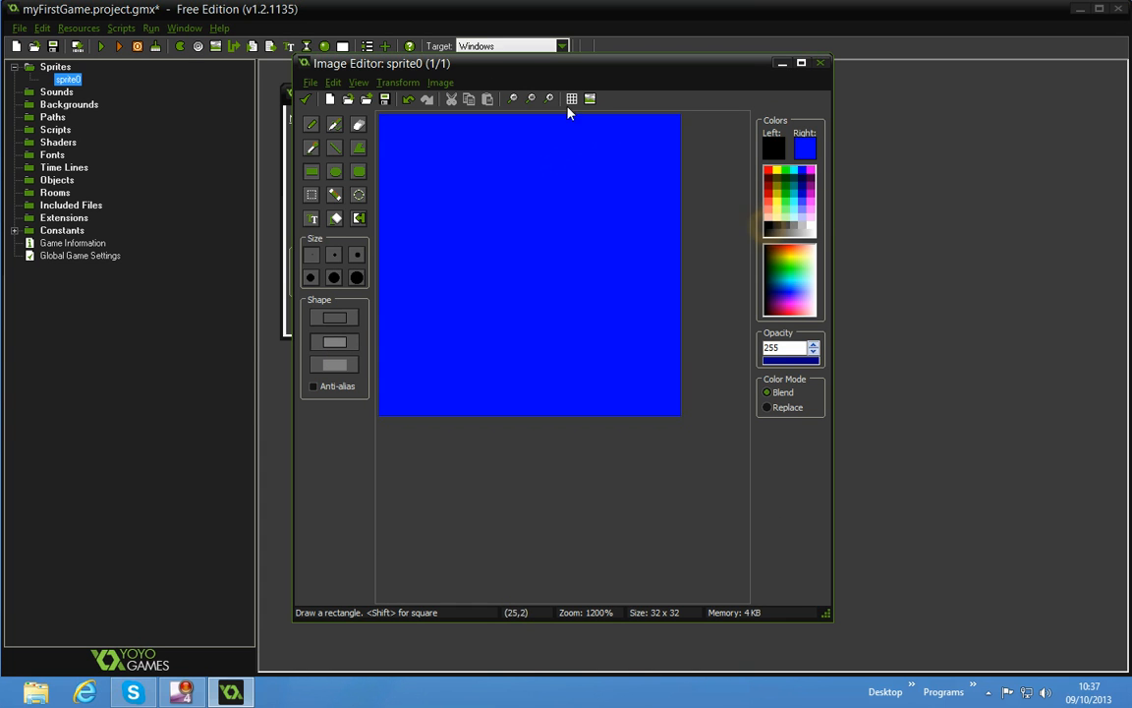
mouse_move(382, 115)
mouse_down()
mouse_move(585, 262)
mouse_move(670, 423)
mouse_move(667, 404)
mouse_up()
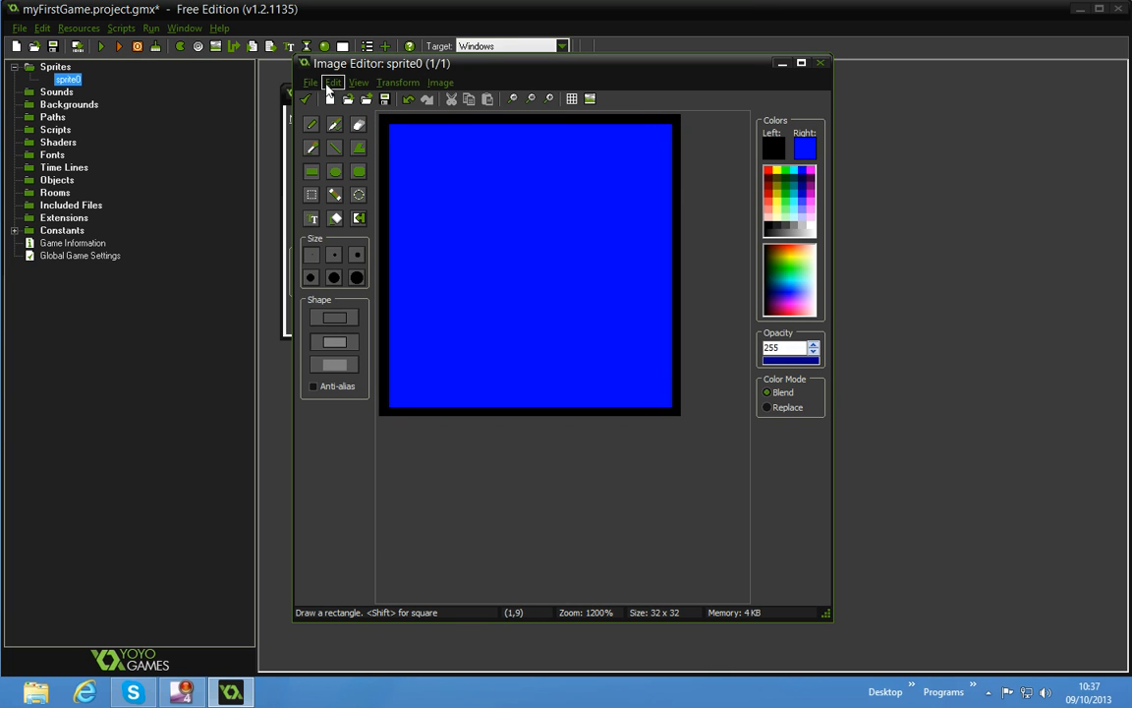
Keep the edited image and accept the s_player sprite's properties
click(305, 99)
click(467, 367)
click(317, 117)
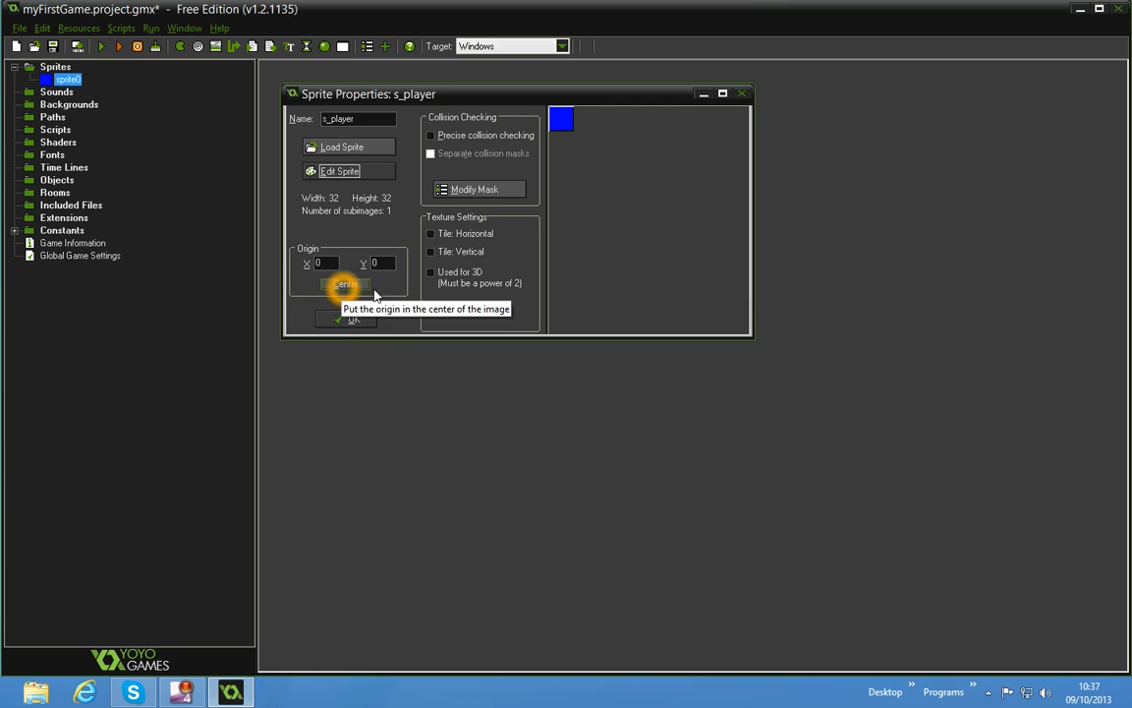
click(352, 319)
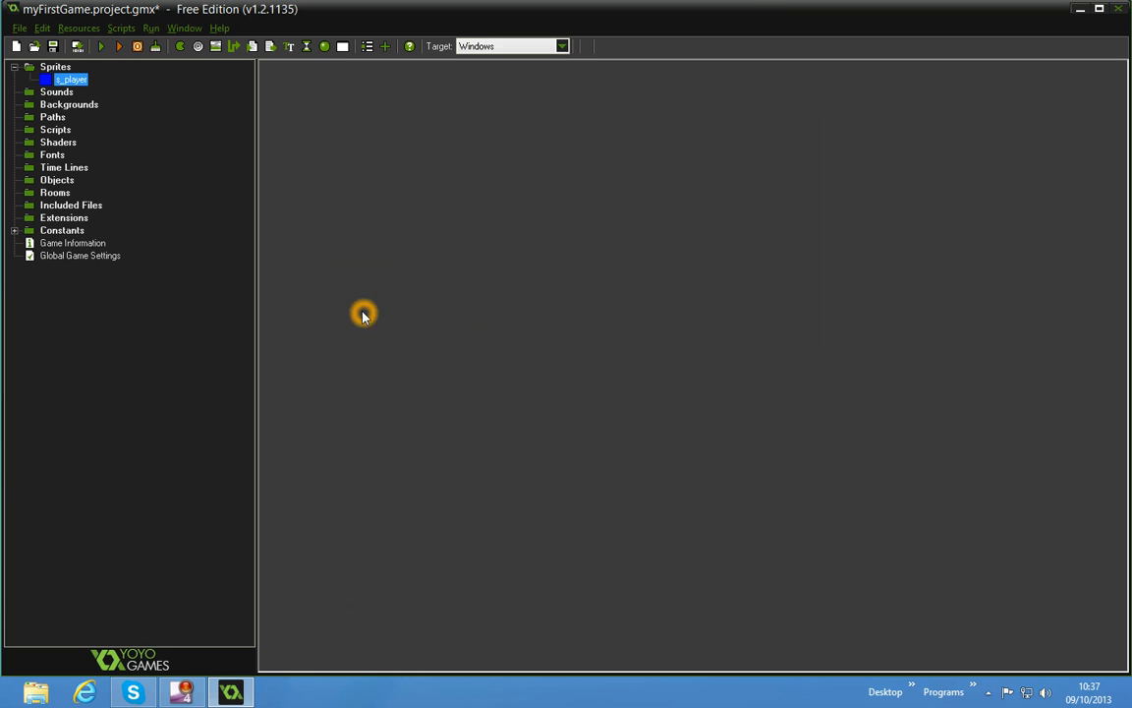
Create a second sprite and name it s_wall
click(181, 46)
text(s_wall)
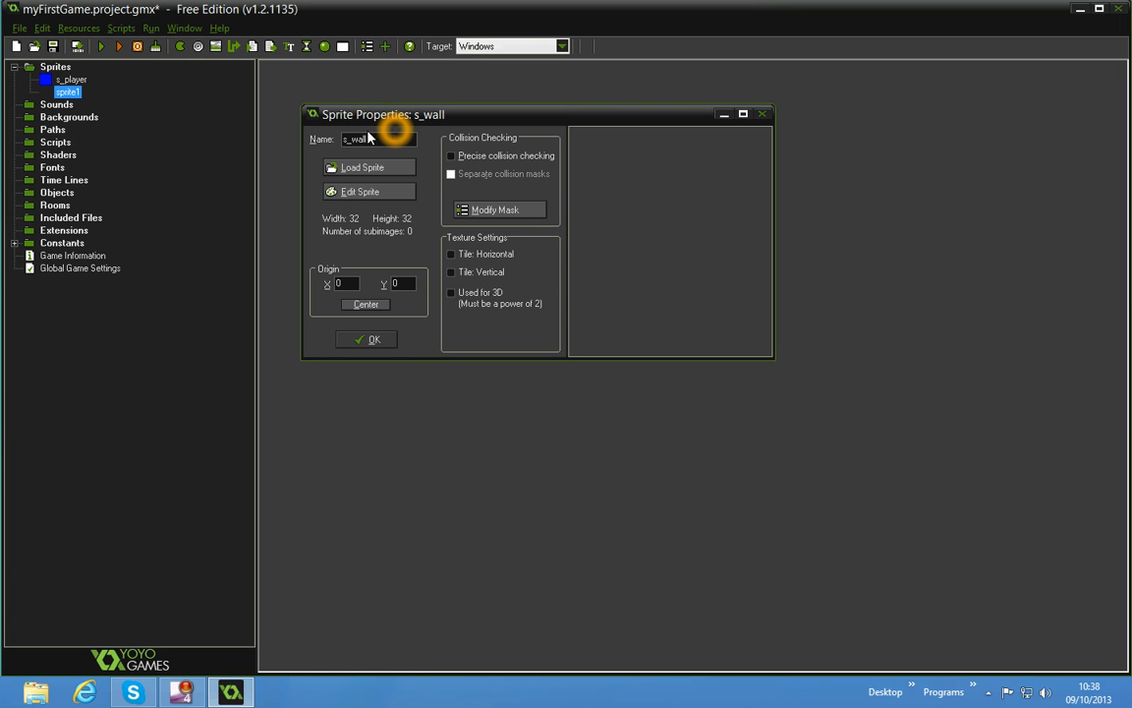
click(386, 169)
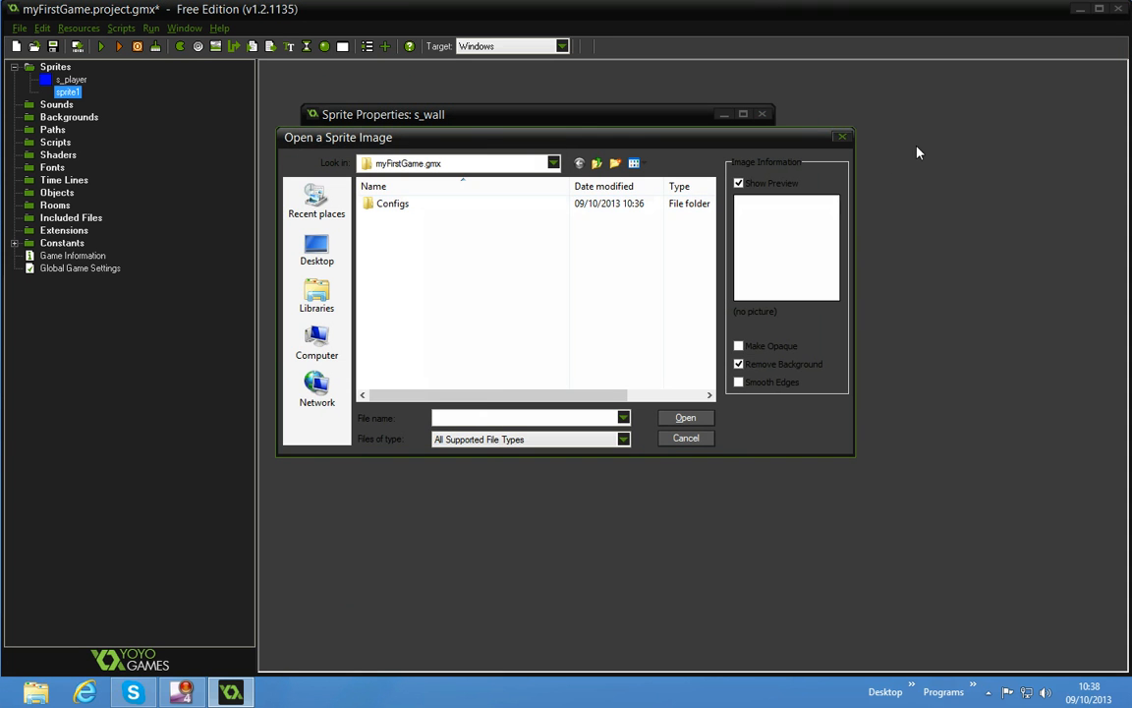
click(843, 135)
Create a new blank 32 x 32 image for the s_wall sprite and open it for editing
click(383, 189)
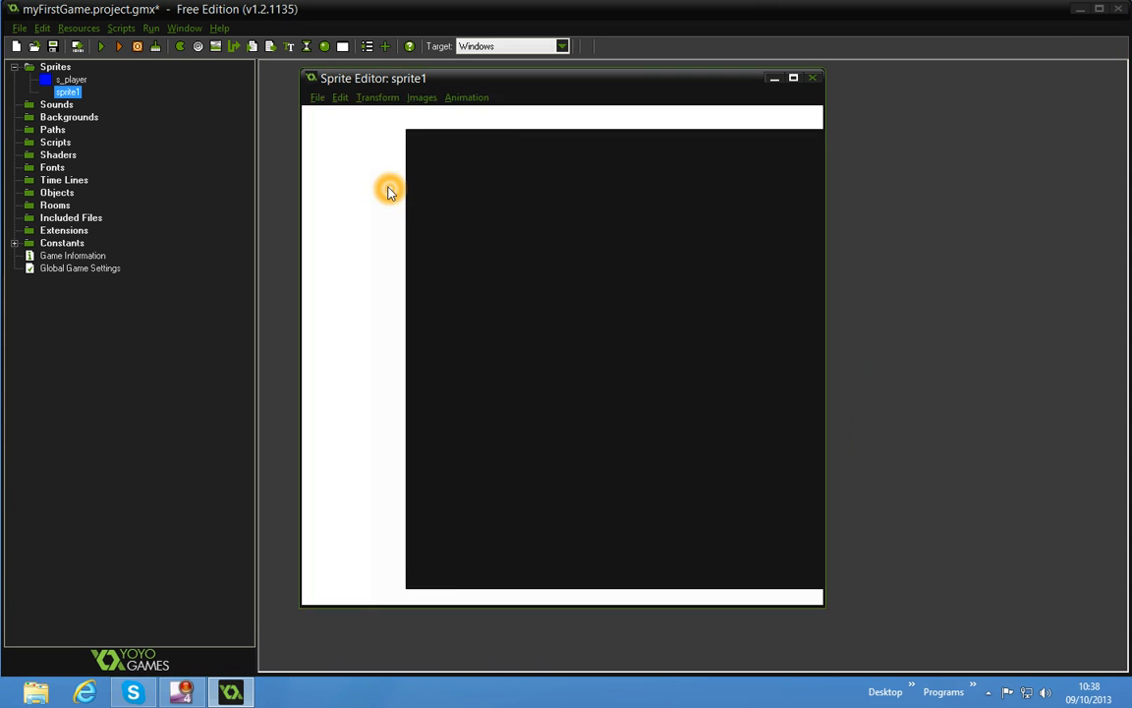
click(339, 117)
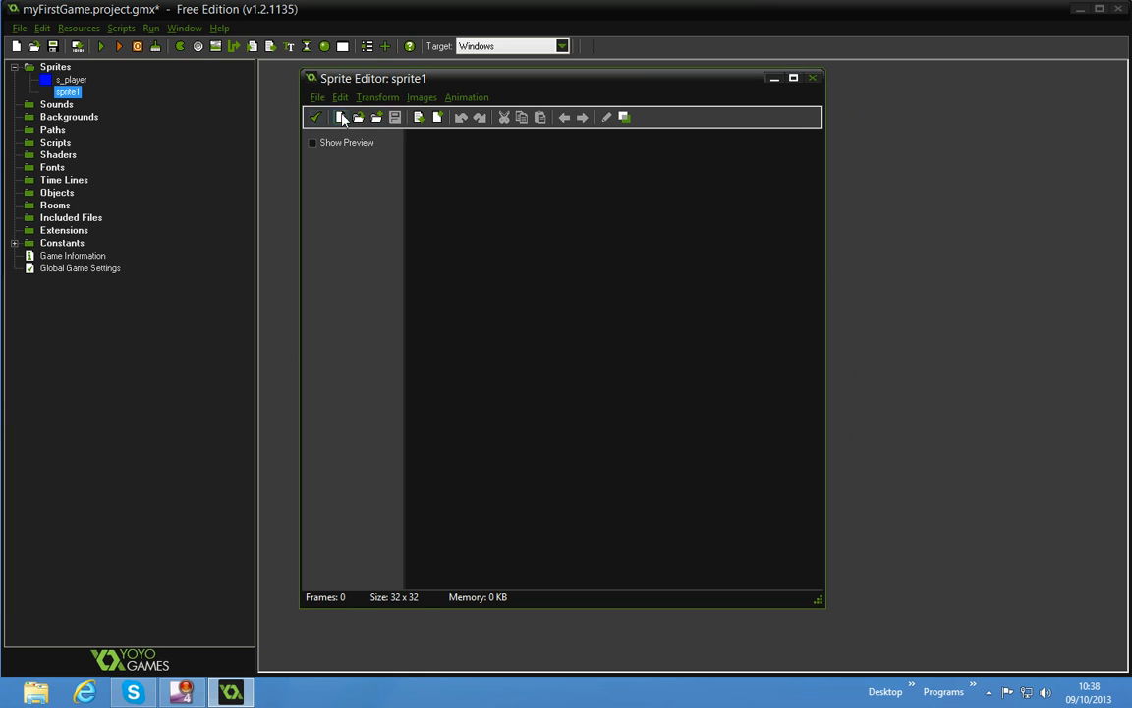
click(518, 381)
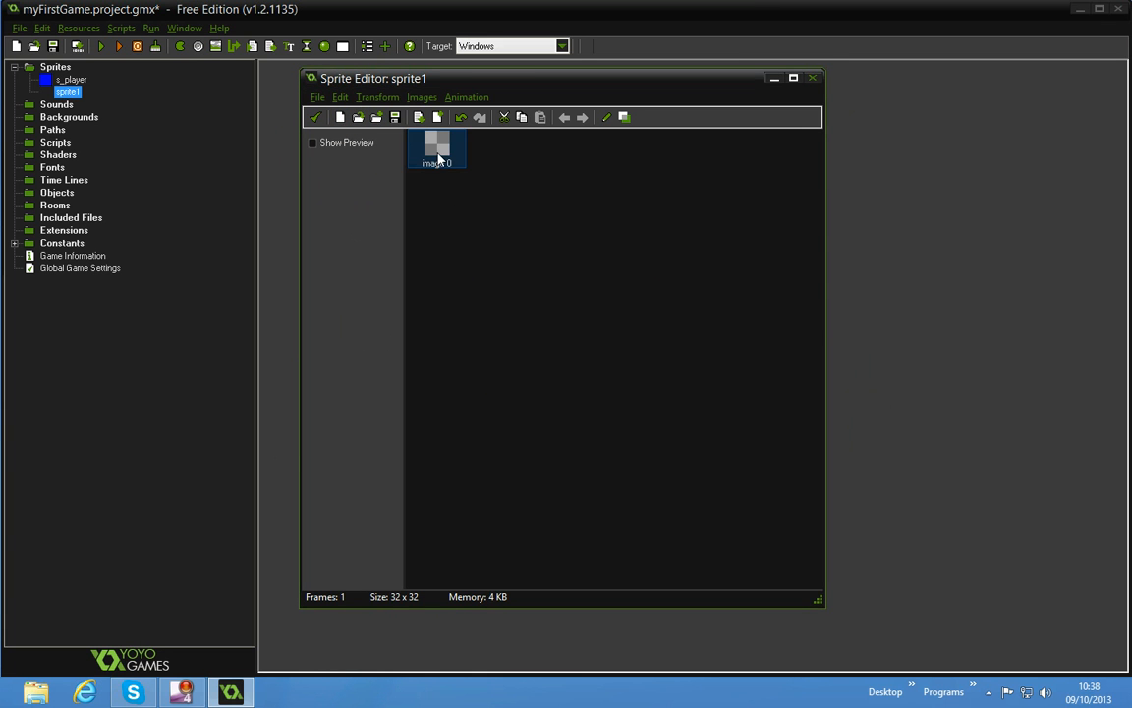
double_click(435, 150)
click(553, 102)
click(552, 103)
click(553, 103)
click(552, 104)
click(552, 104)
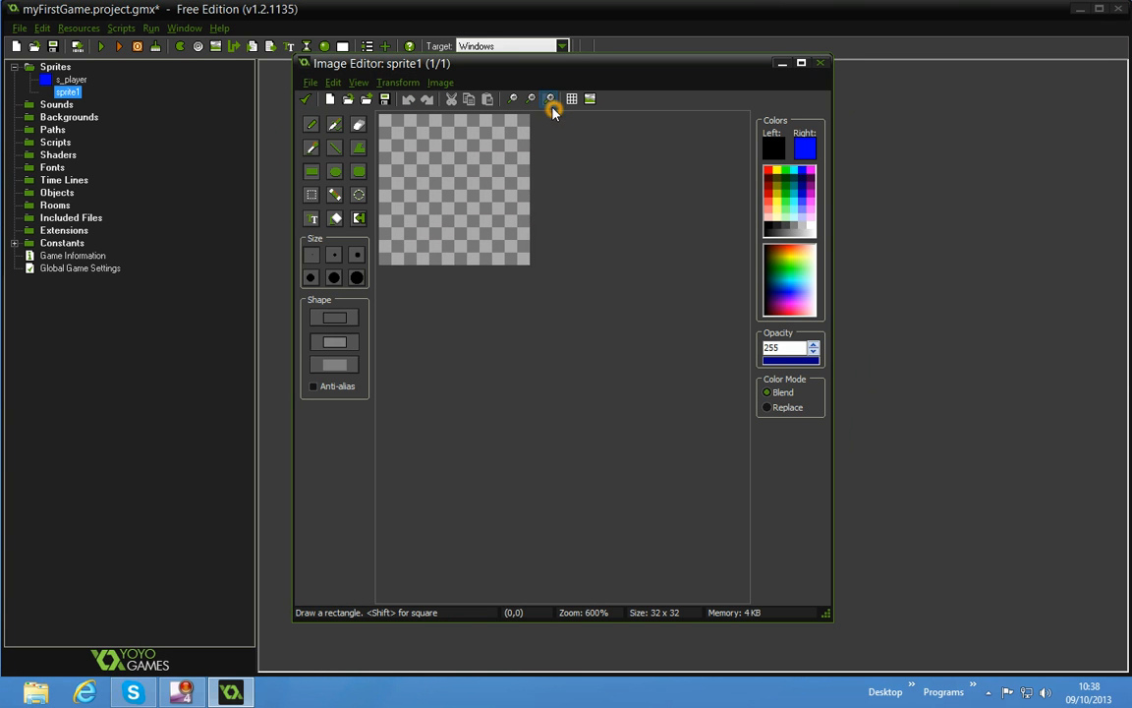
click(553, 105)
click(553, 105)
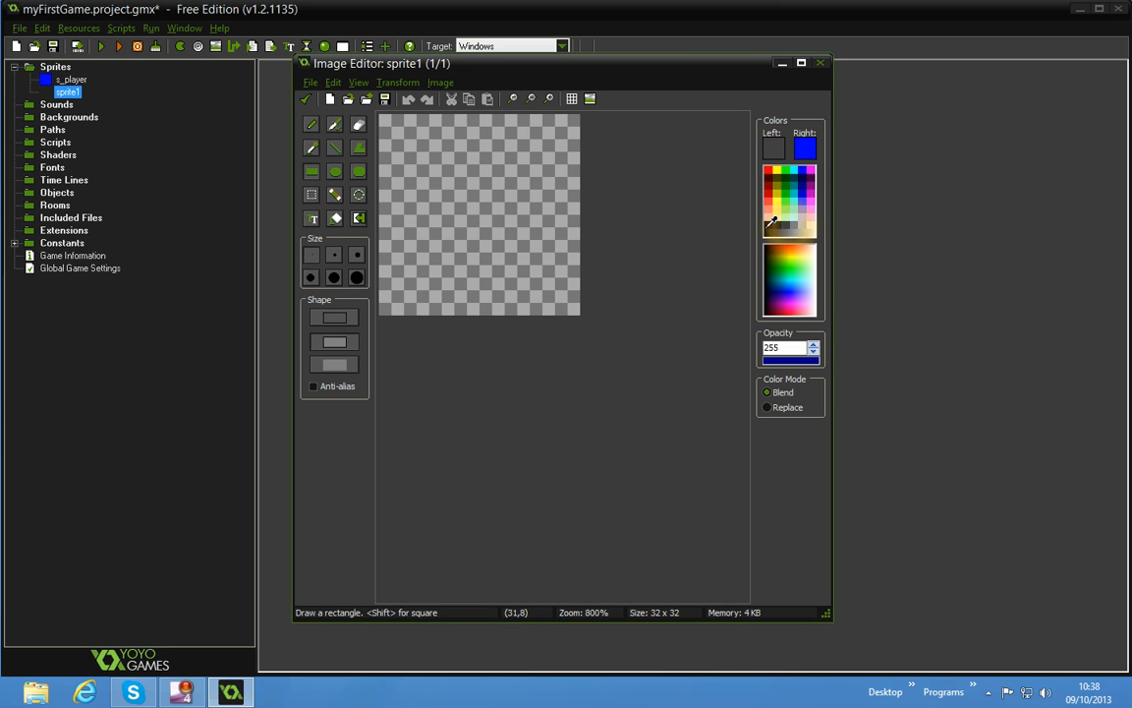
Try adjusting the opacity of the drawing colors
click(804, 356)
click(806, 359)
click(789, 360)
click(793, 360)
click(793, 361)
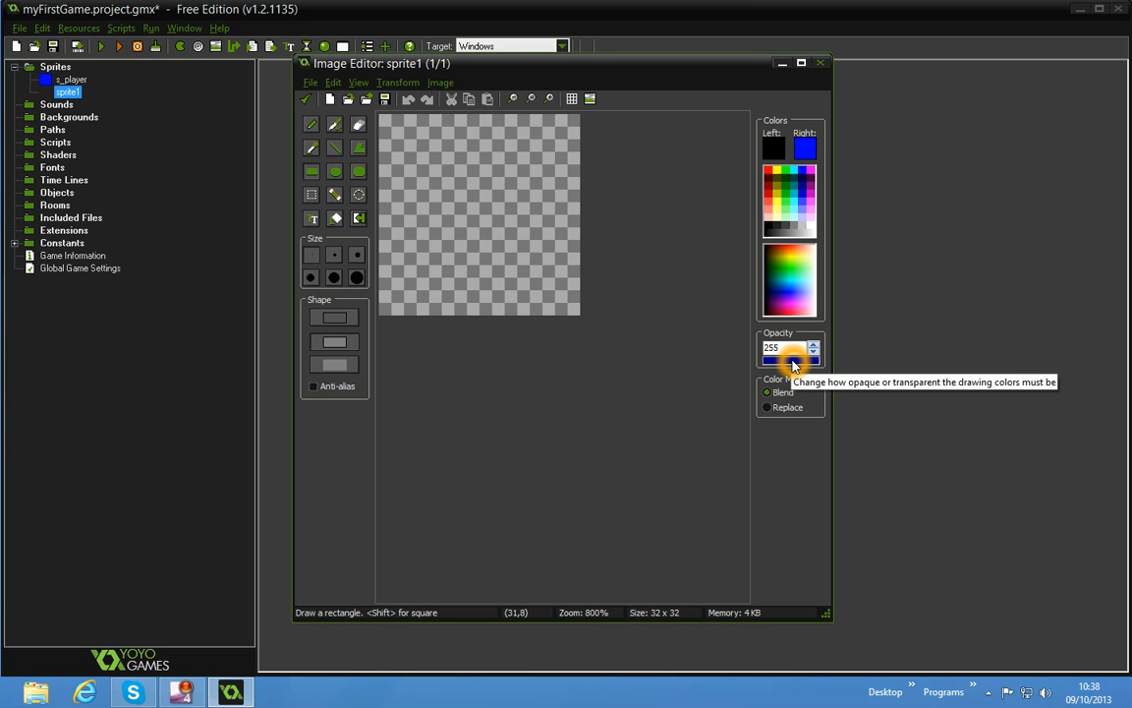
Flood-fill the whole s_wall image with black at opacity 99, and once more at opacity 145
click(787, 362)
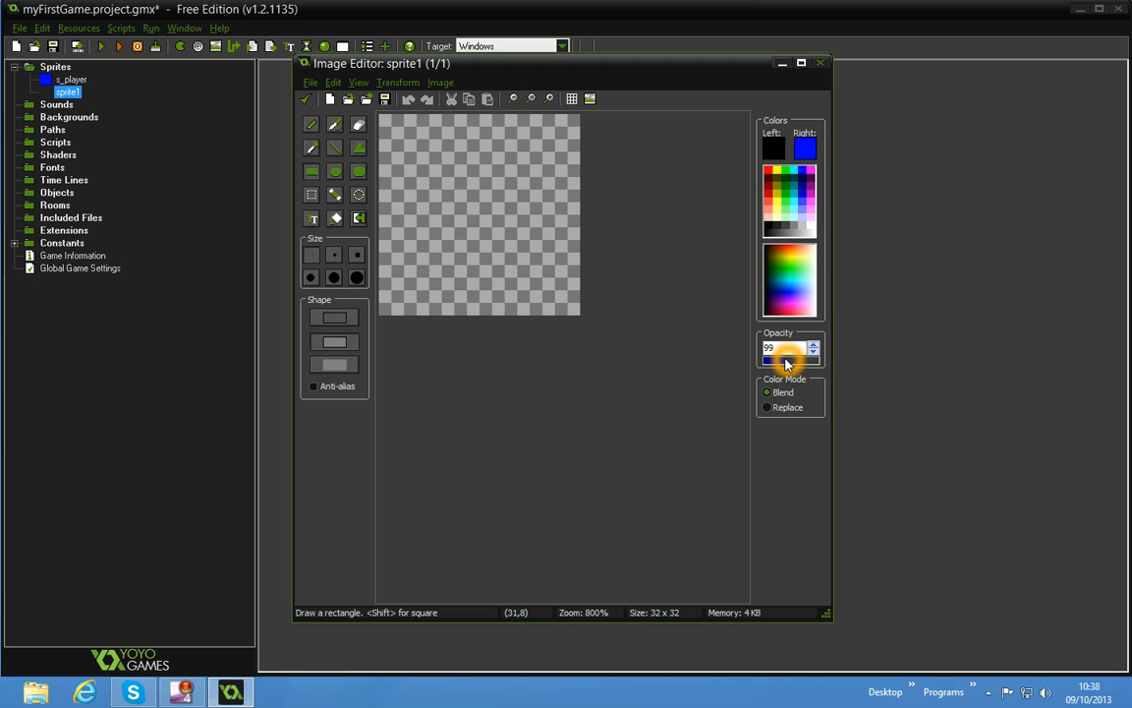
click(338, 132)
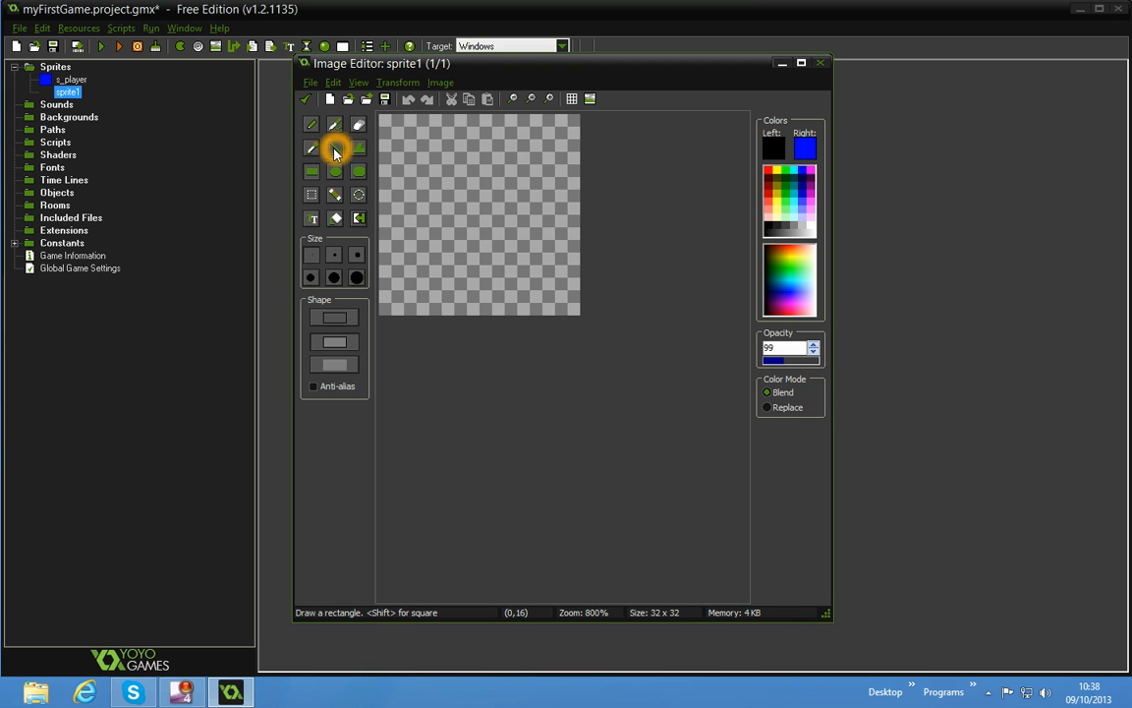
click(335, 218)
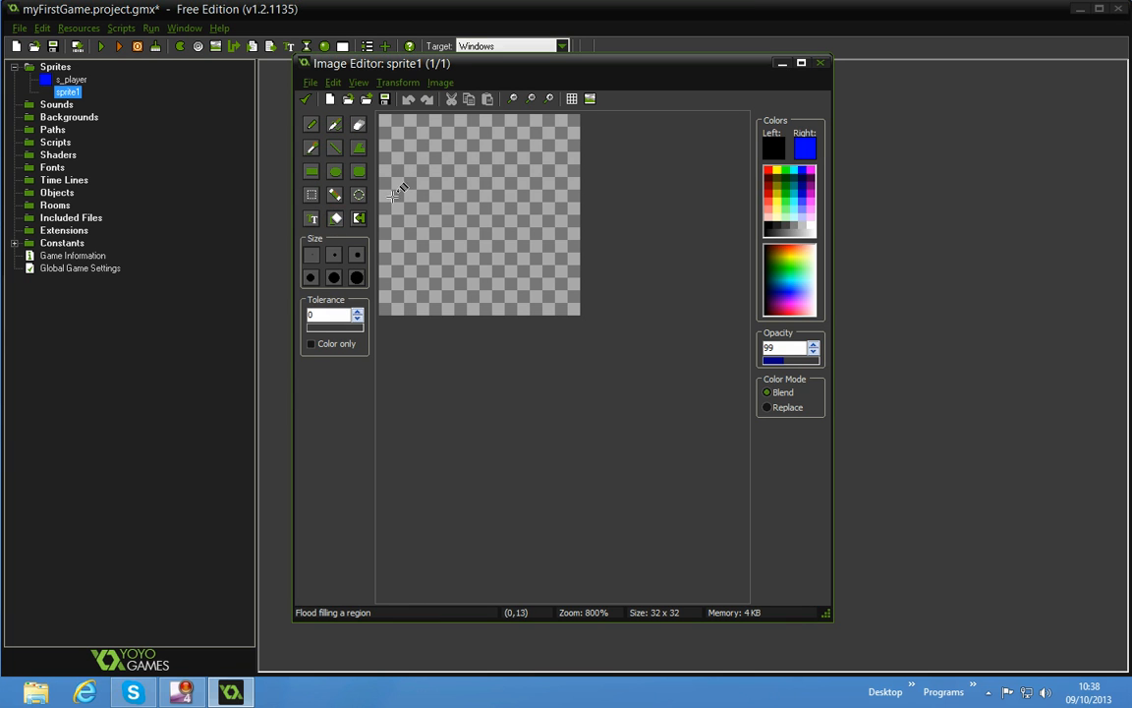
click(448, 180)
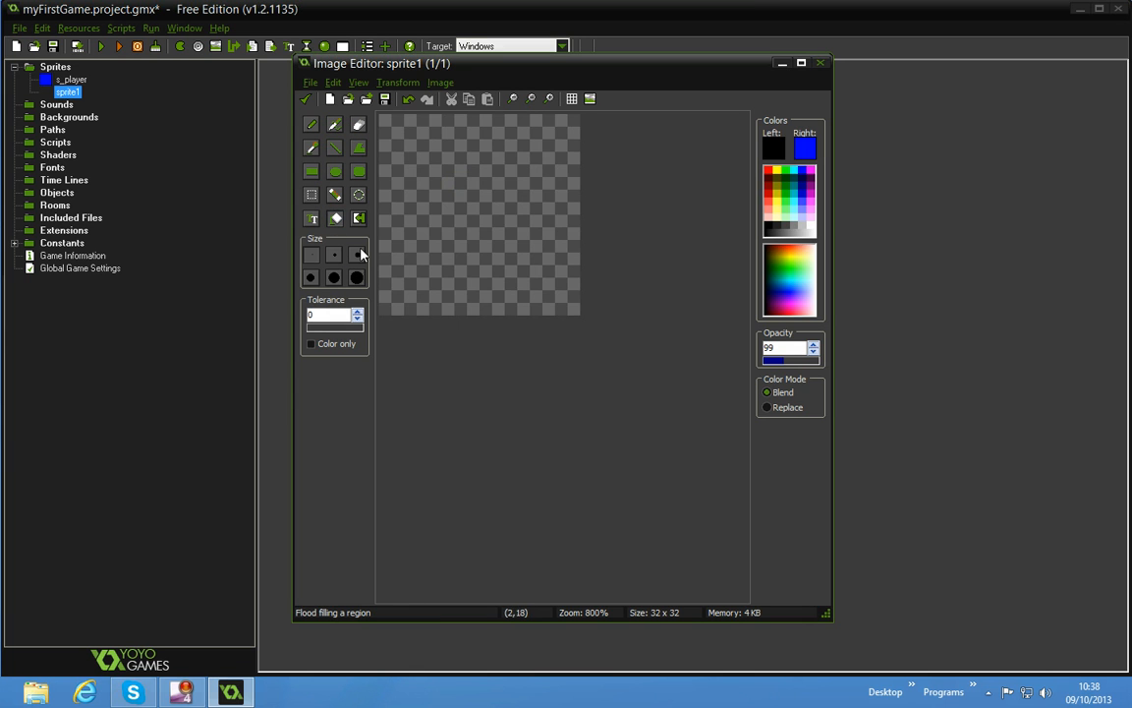
click(796, 360)
click(476, 233)
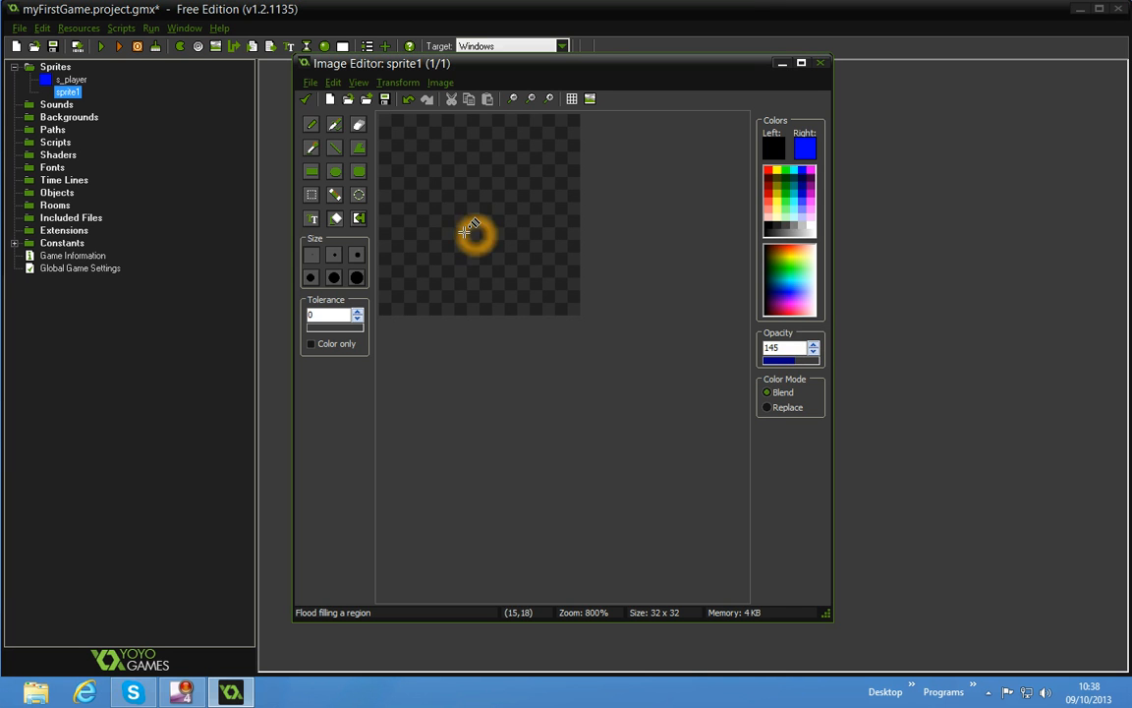
Keep the edited image and accept the s_wall sprite's properties
click(309, 101)
click(518, 287)
click(316, 115)
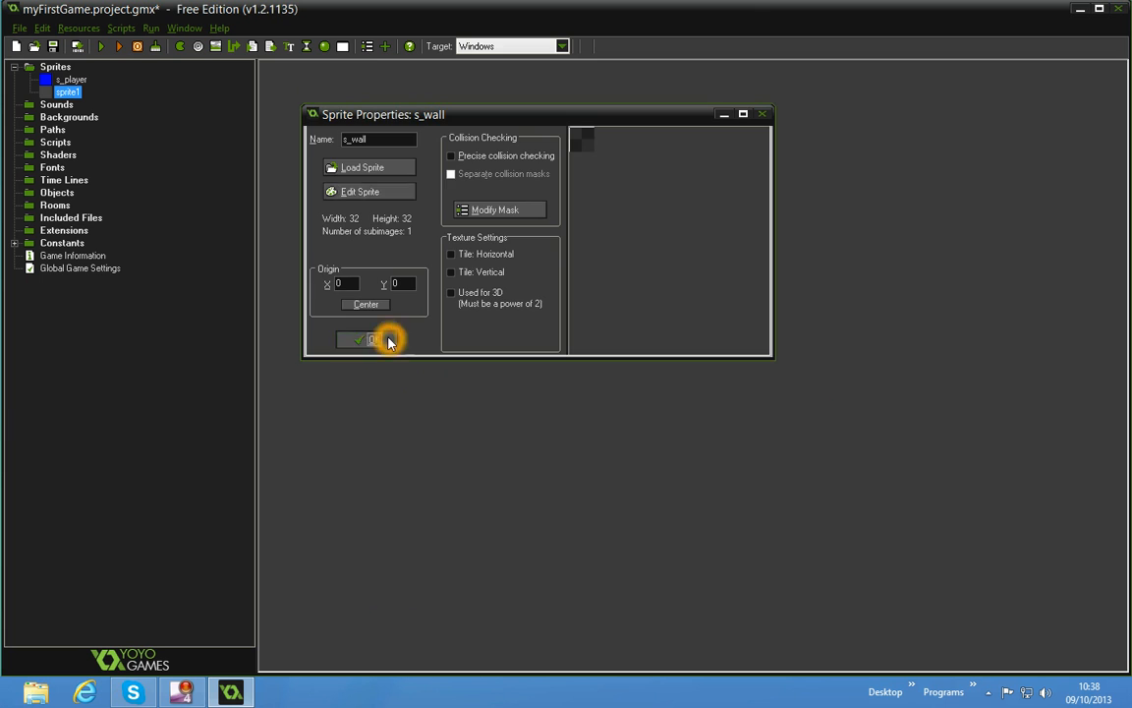
click(375, 341)
click(15, 244)
click(15, 244)
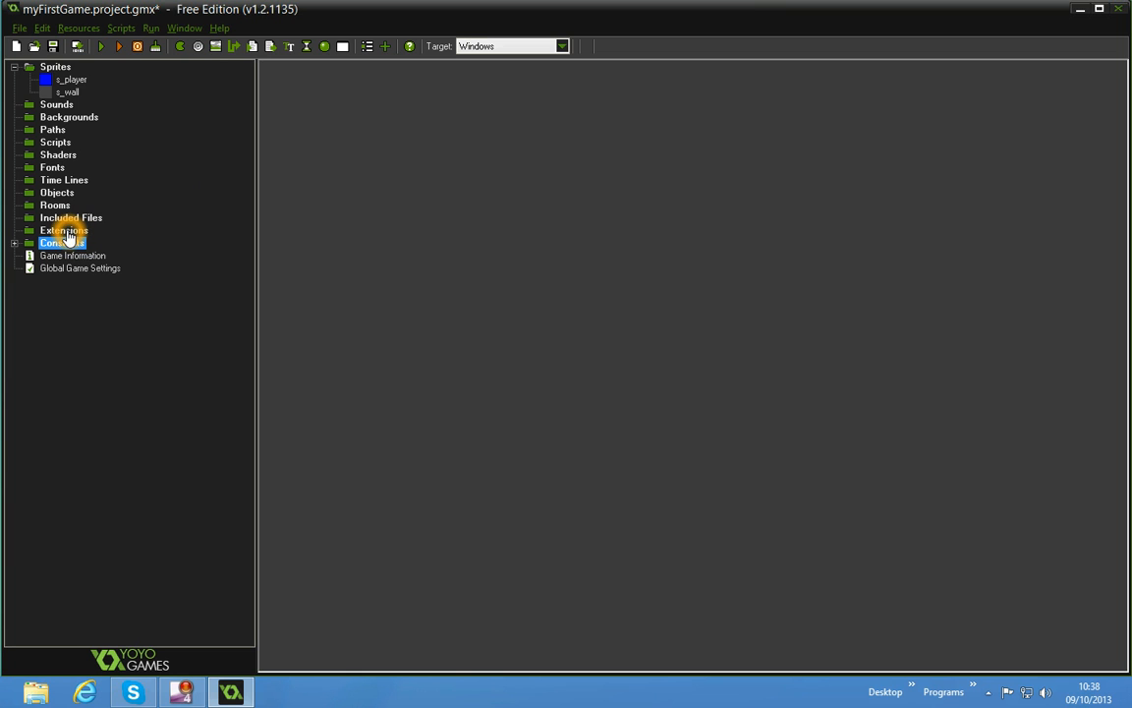
Create a new object named obj_player and assign it the s_player sprite
click(324, 46)
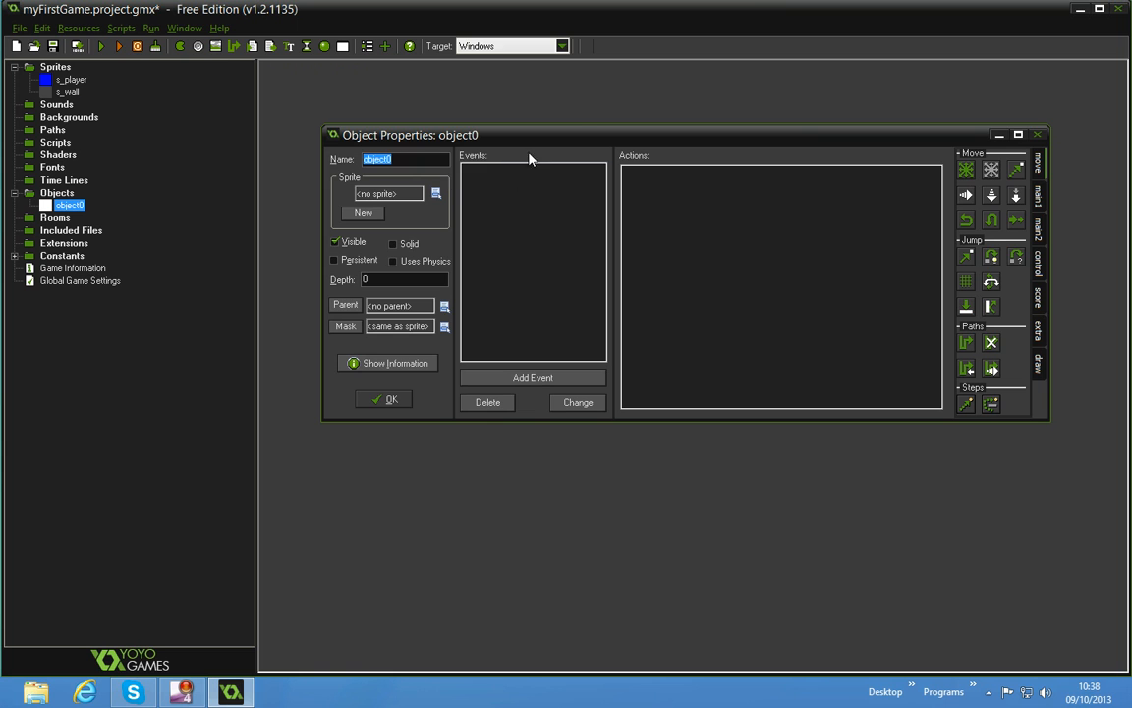
click(1019, 135)
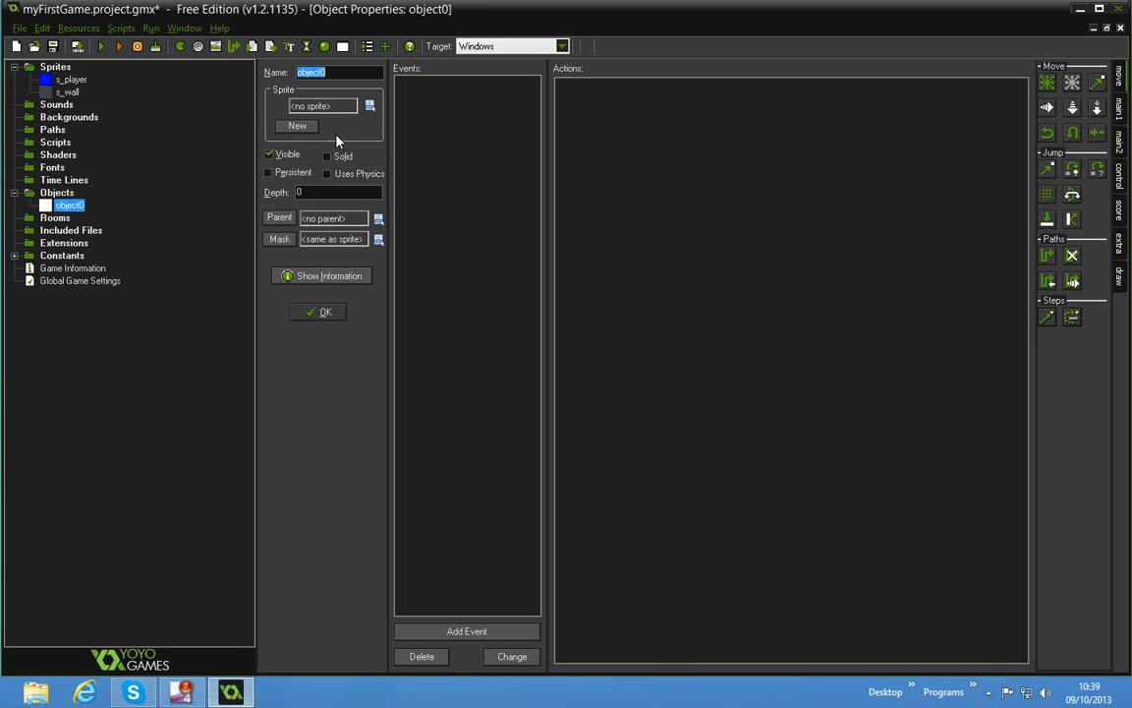
text(o)
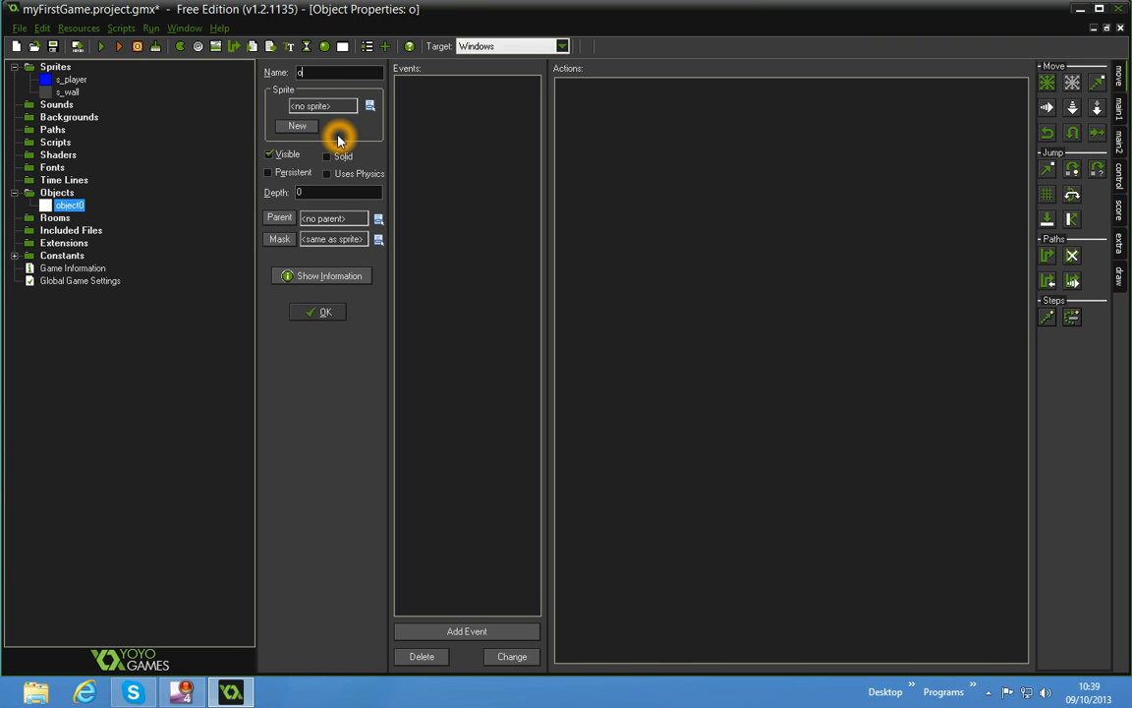
text(bj_player)
click(370, 106)
click(423, 126)
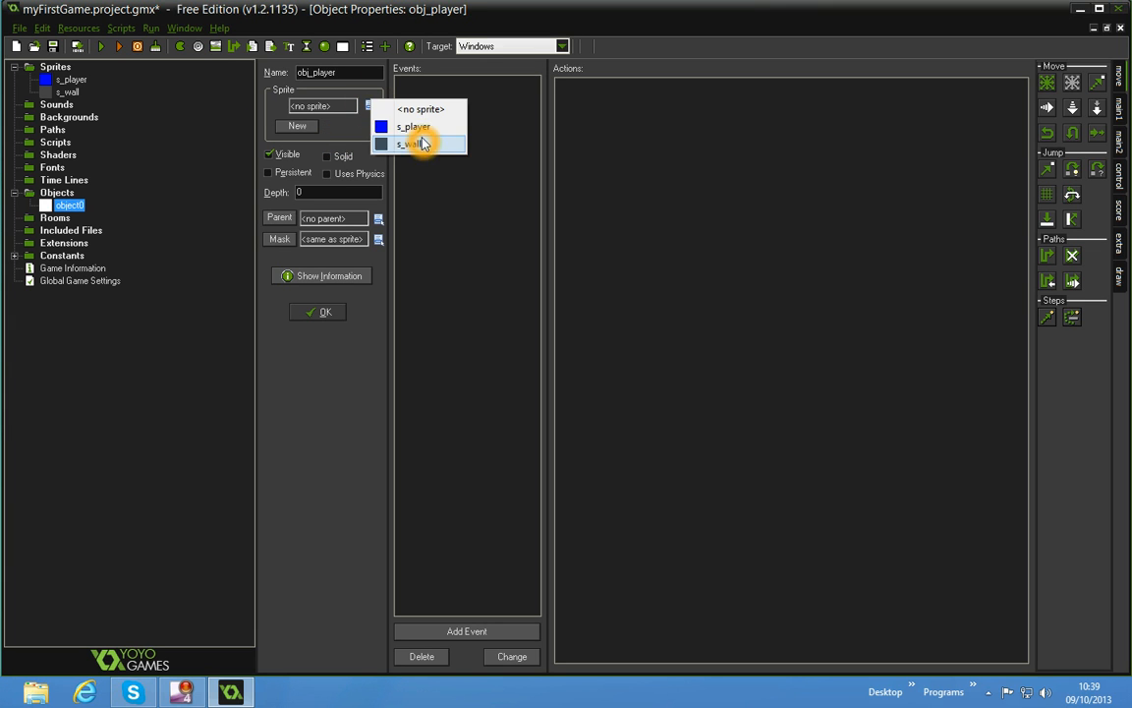
Add a keyboard <Left> event to obj_player and duplicate it for the <Right> key
click(460, 631)
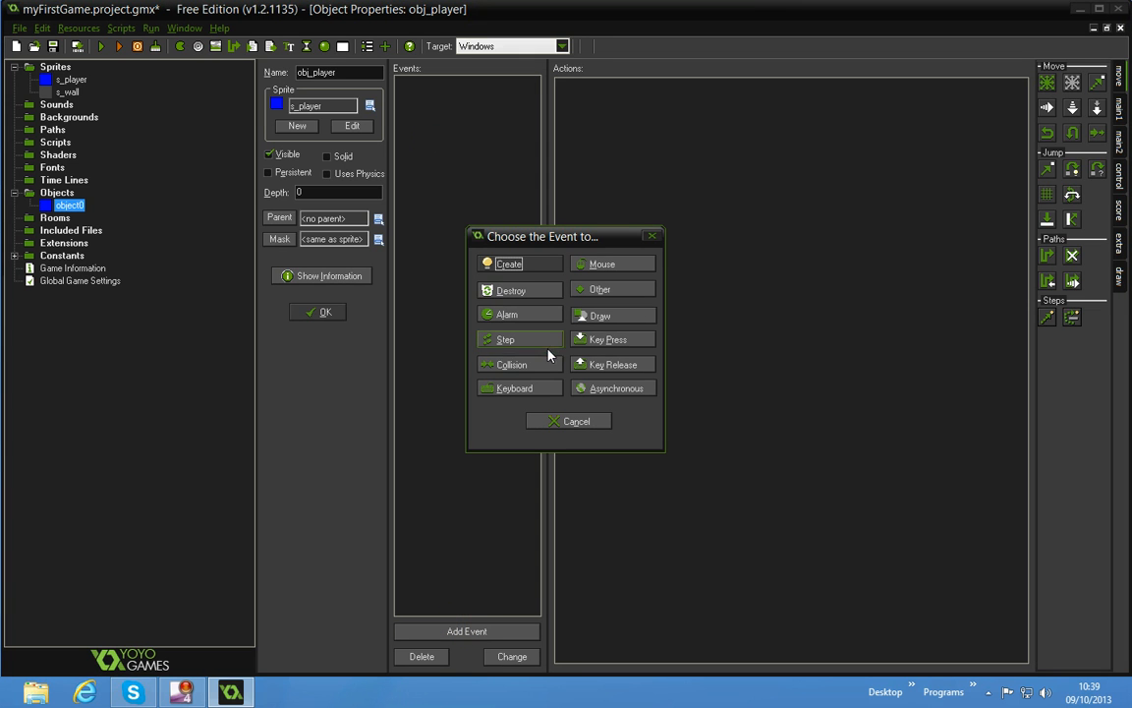
click(545, 393)
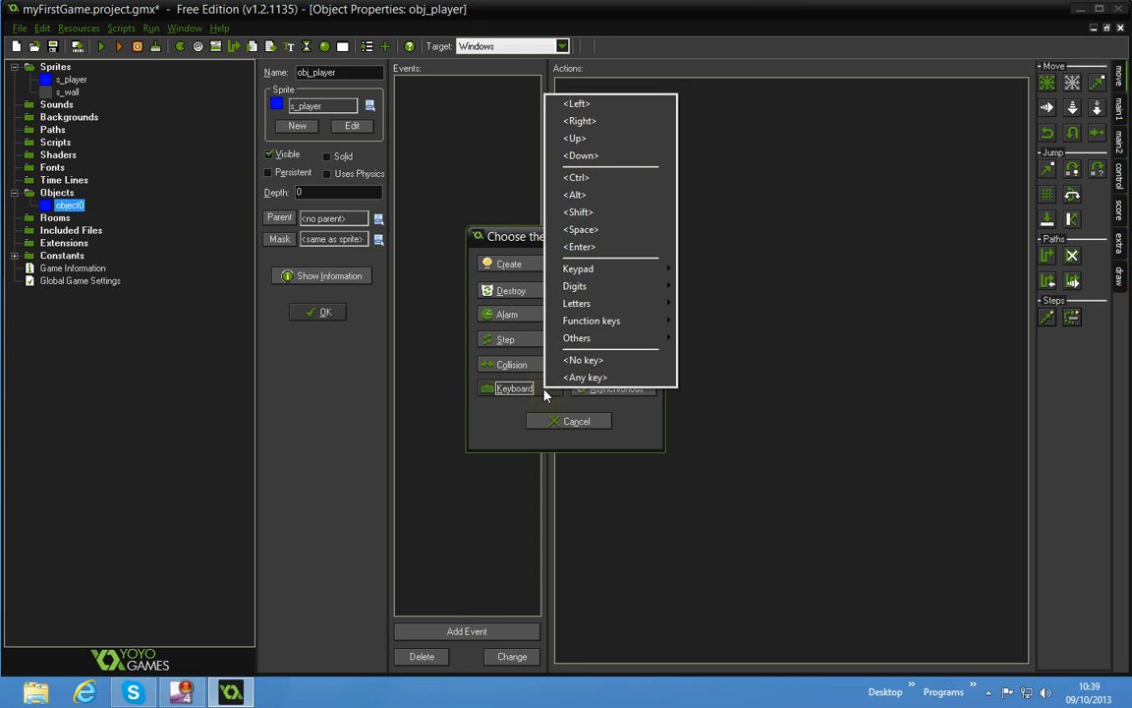
click(579, 104)
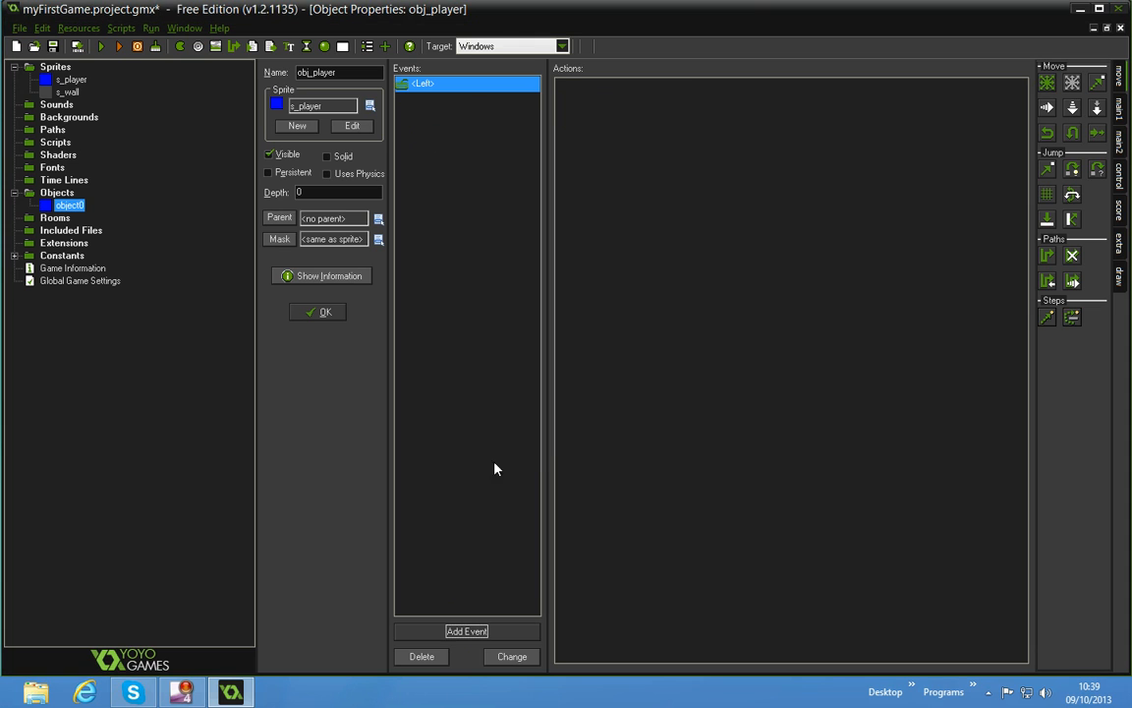
right_click(473, 86)
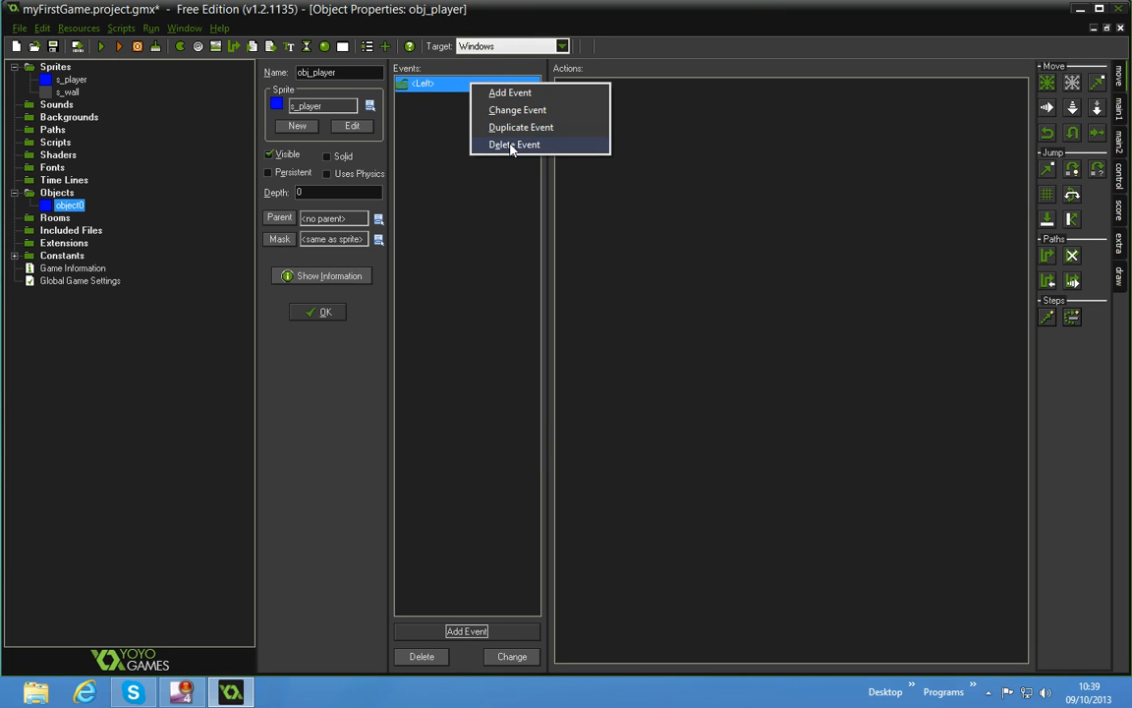
click(518, 127)
click(516, 389)
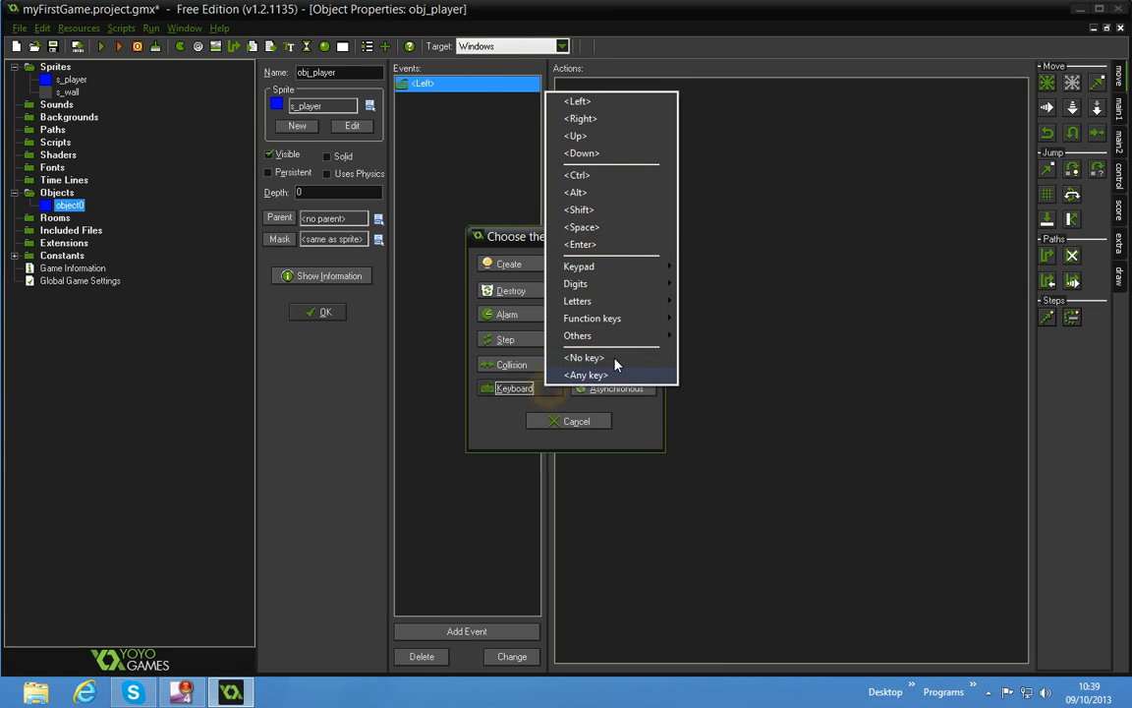
click(586, 119)
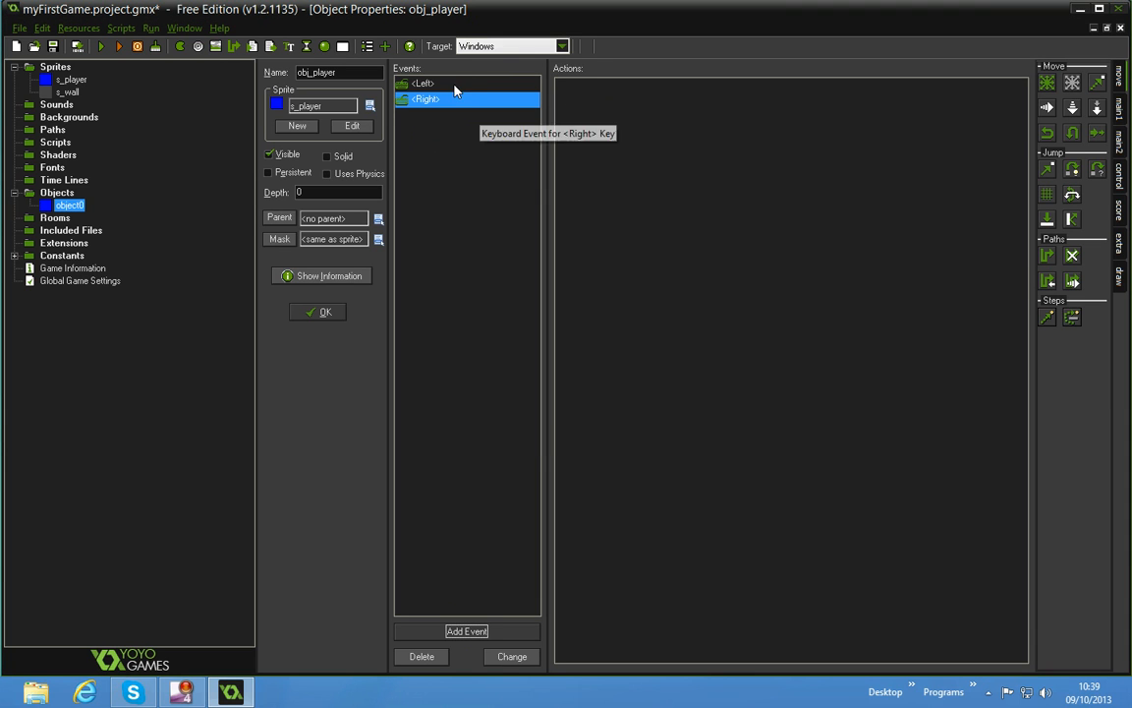
Duplicate an existing keyboard event for the <Up> key and add a keyboard <Down> event to obj_player
right_click(409, 93)
click(508, 150)
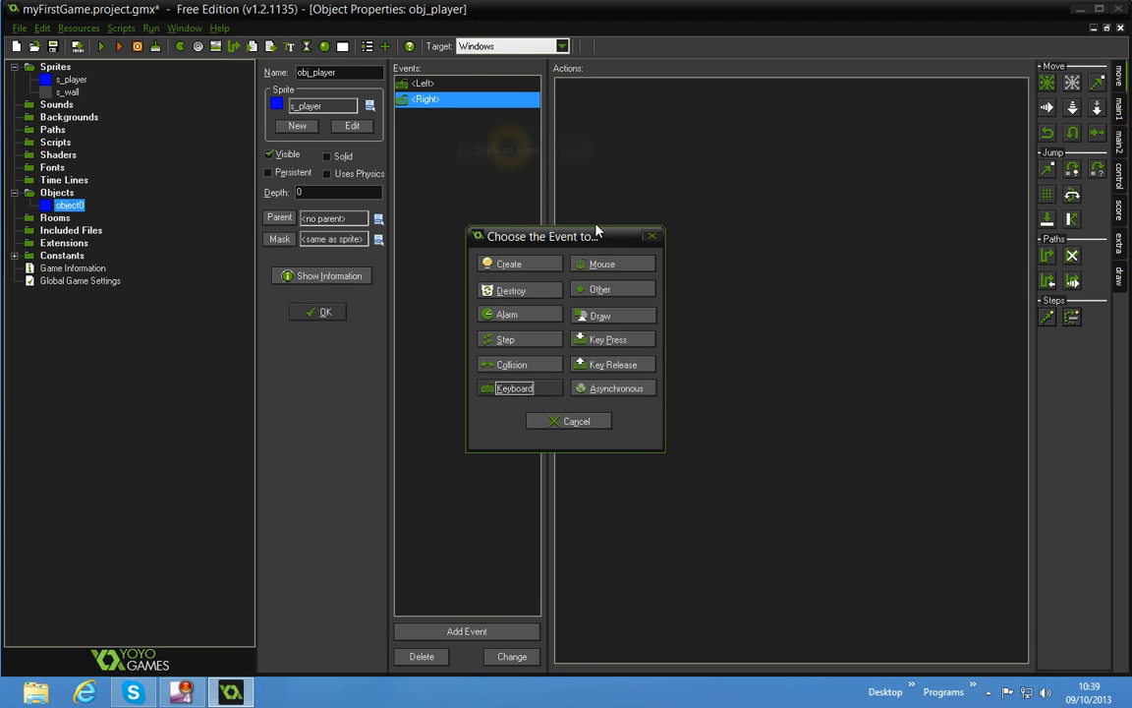
click(556, 388)
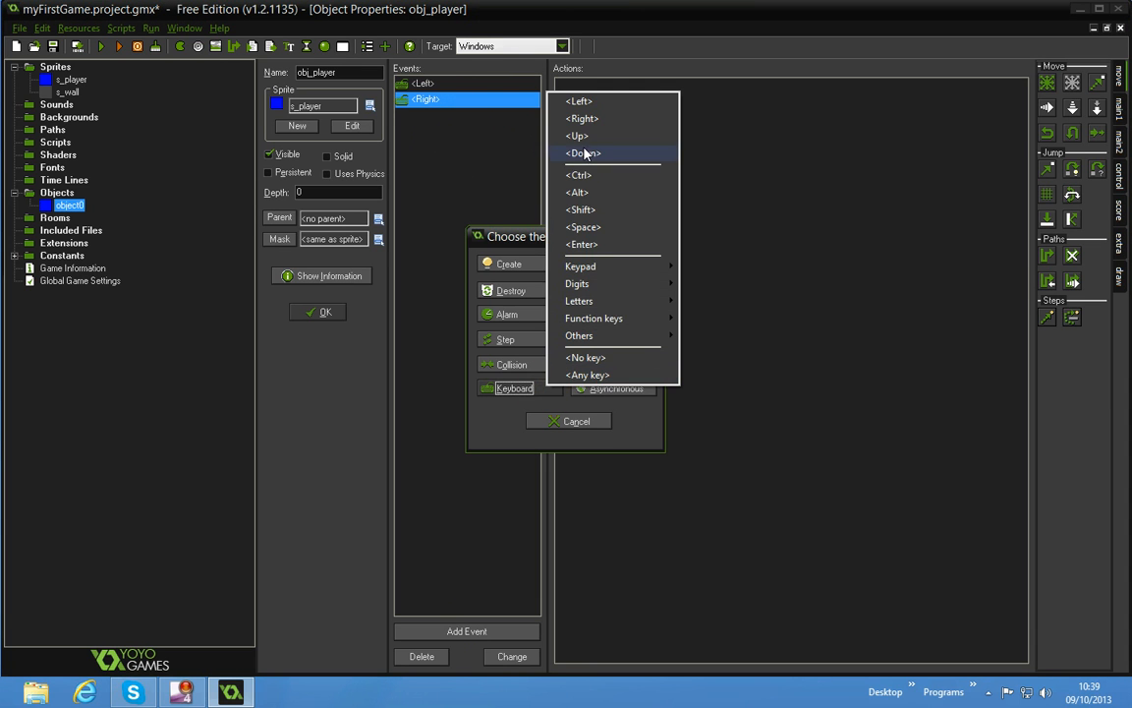
click(651, 137)
click(421, 630)
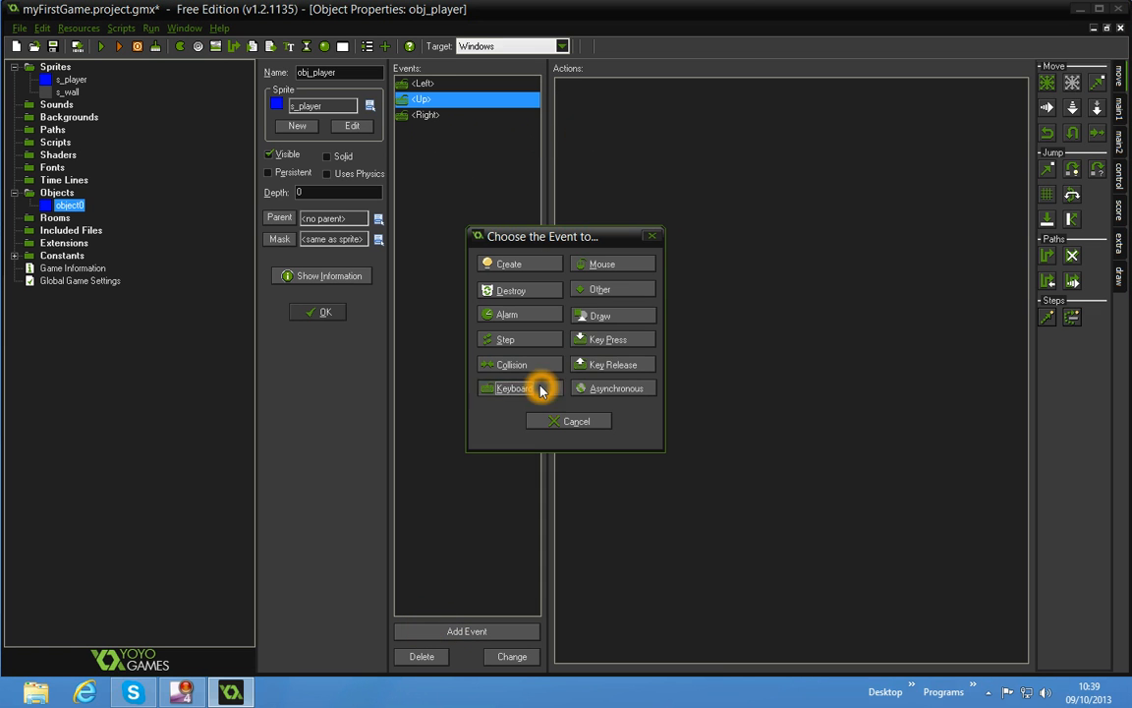
click(512, 388)
click(587, 153)
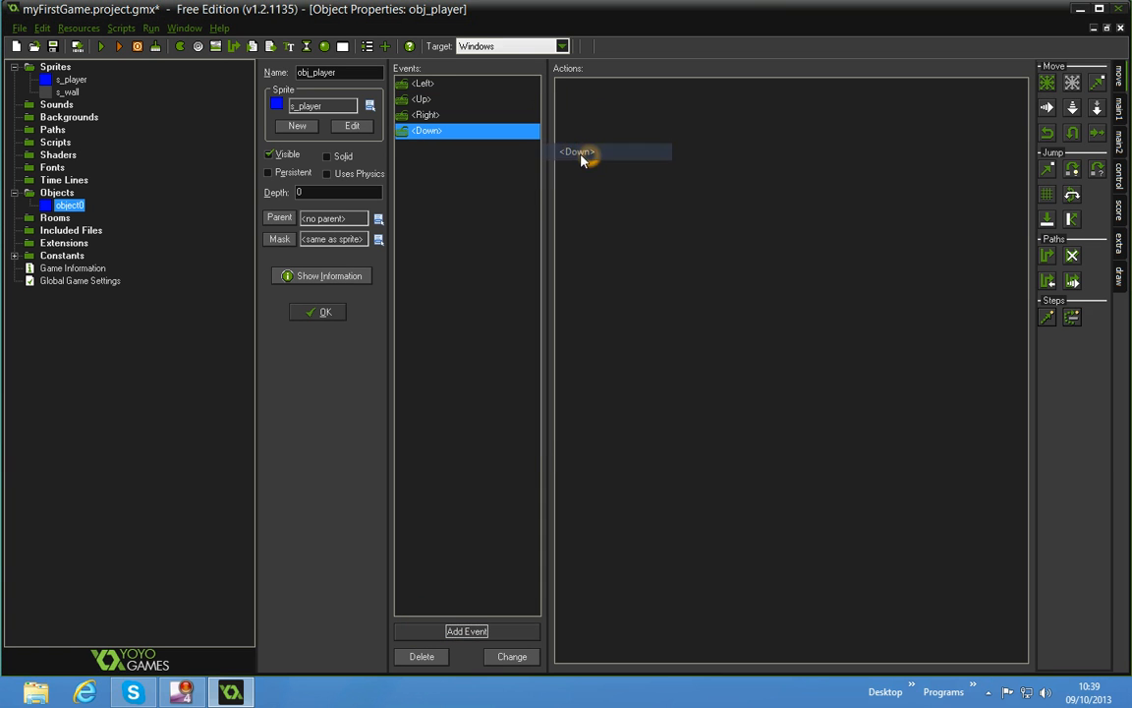
Add a keyboard <No key> event to obj_player
click(418, 83)
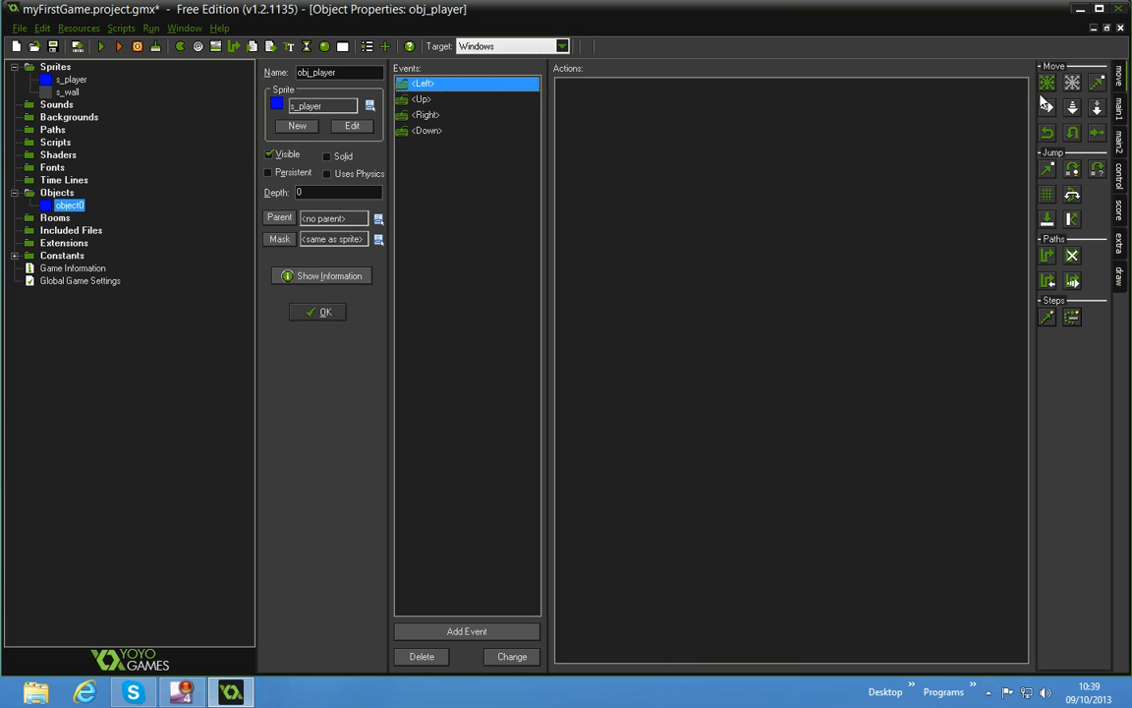
click(440, 629)
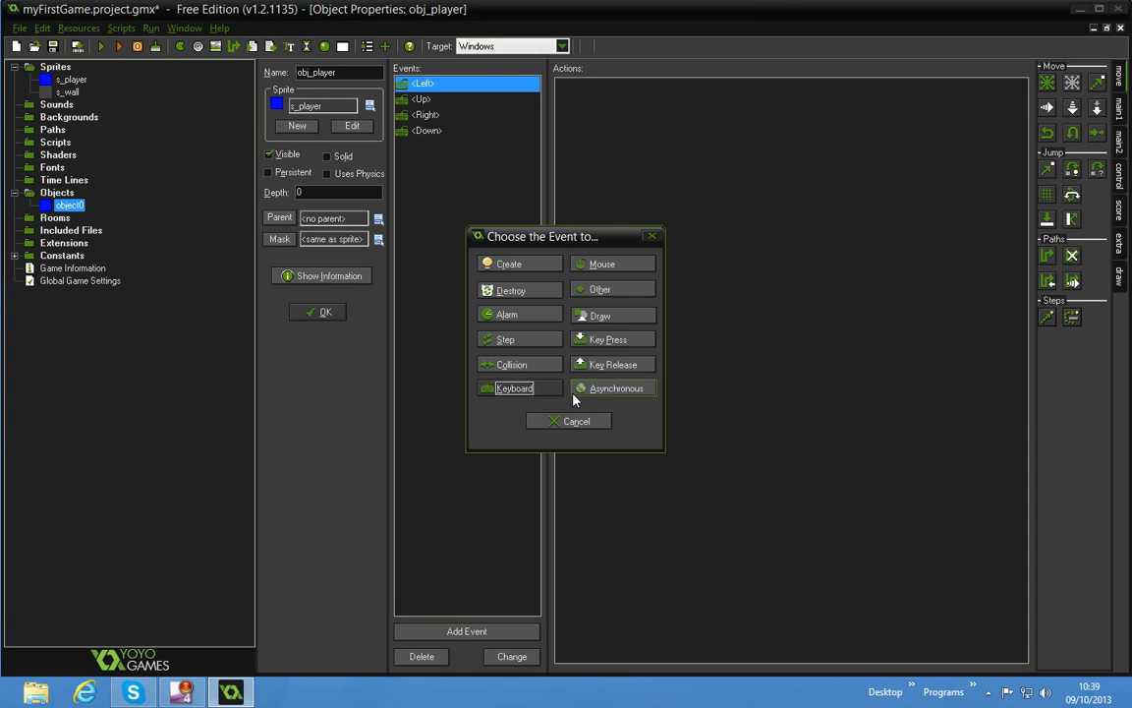
click(541, 388)
click(649, 359)
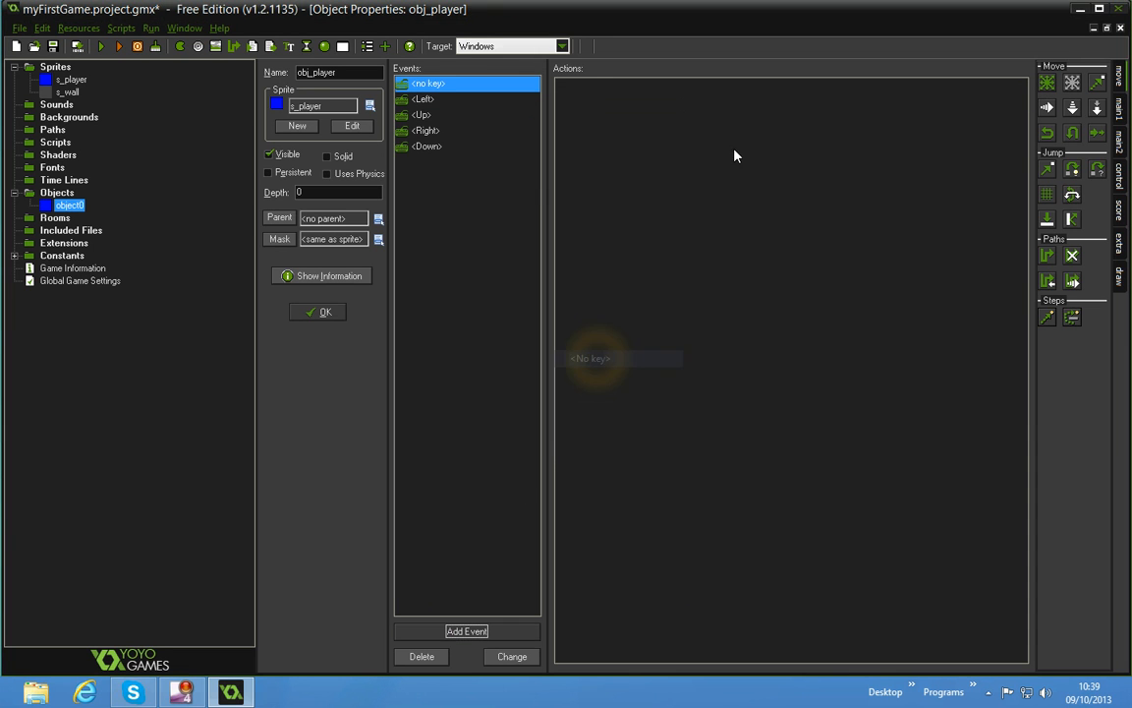
Add a Move Fixed action to the <Left> event with the left direction and speed 4
click(496, 99)
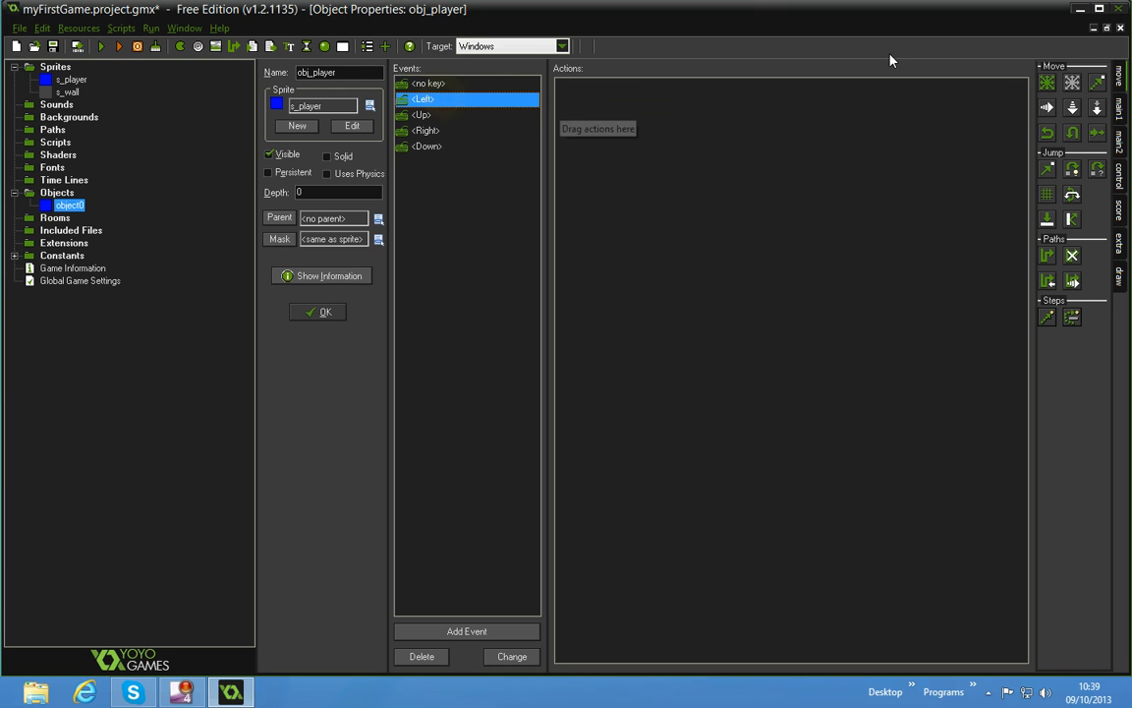
drag(1046, 84, 884, 108)
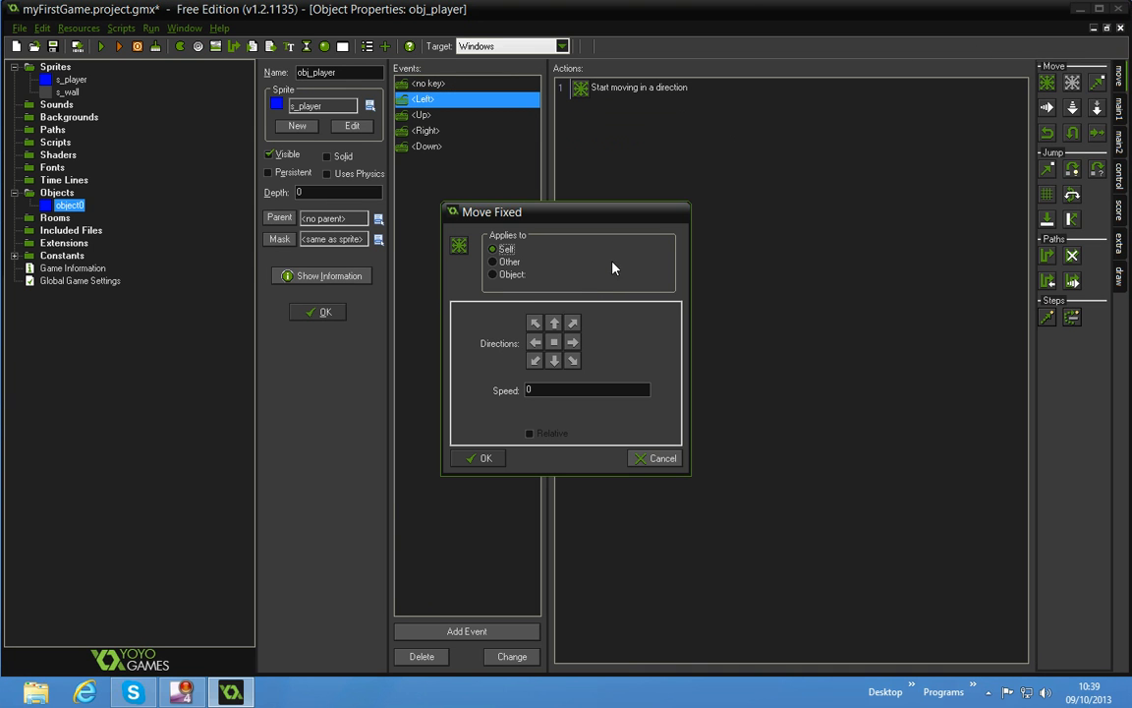
click(551, 354)
click(534, 342)
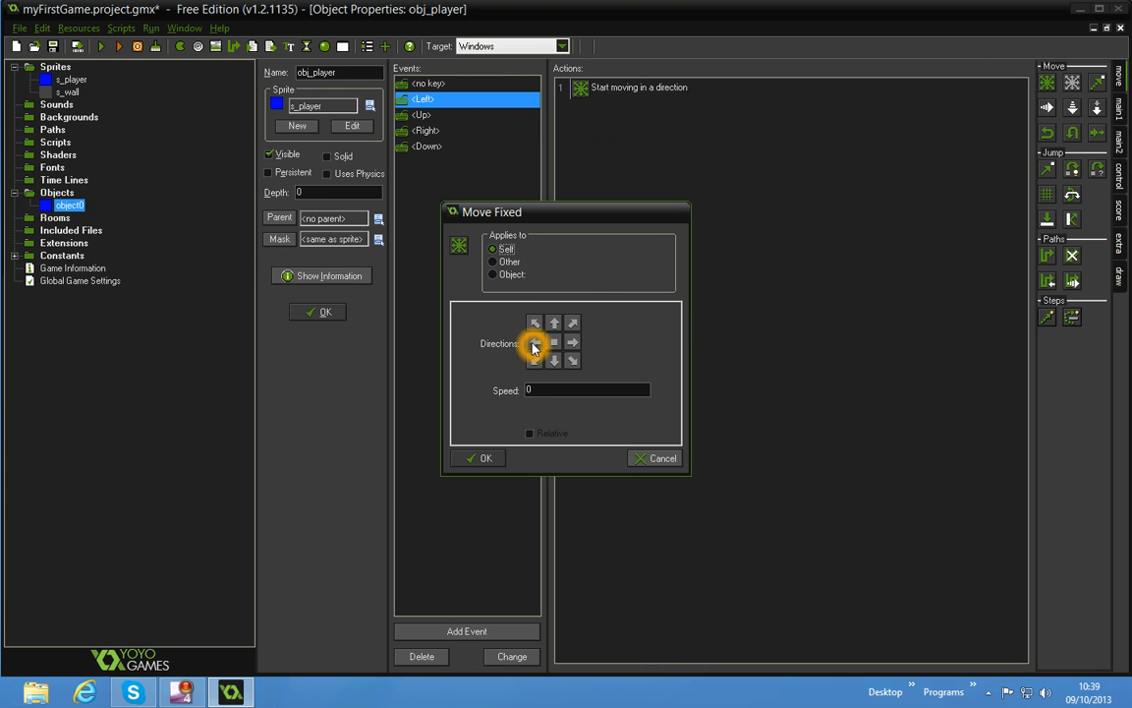
double_click(536, 389)
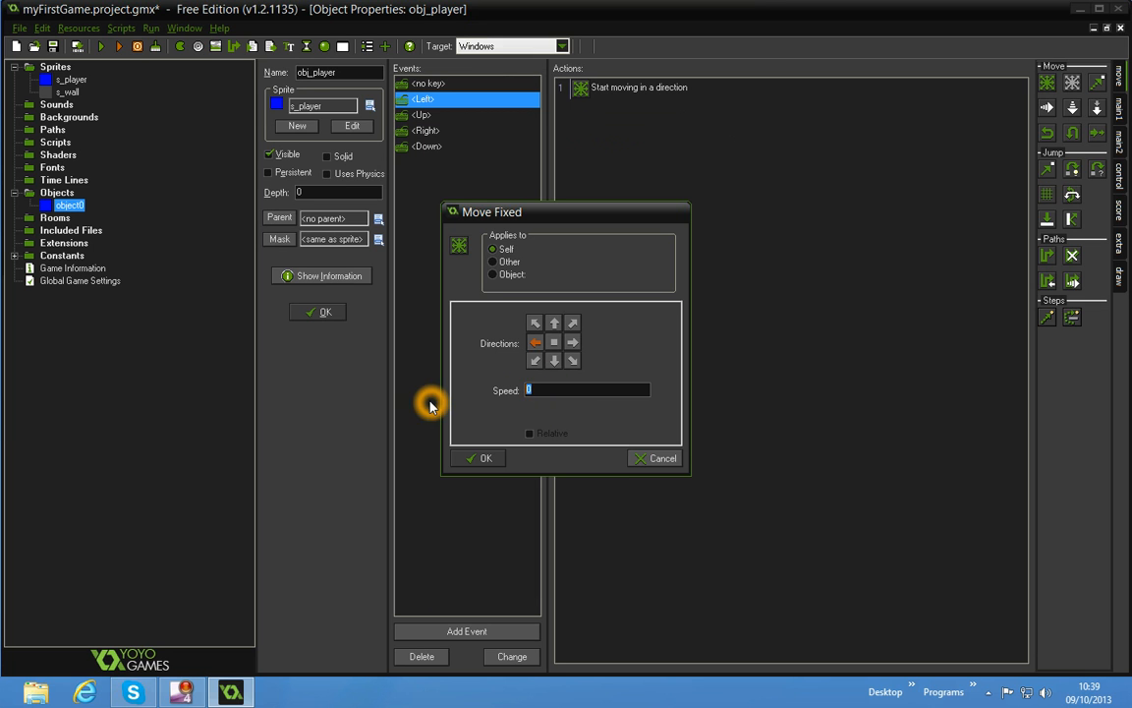
click(485, 459)
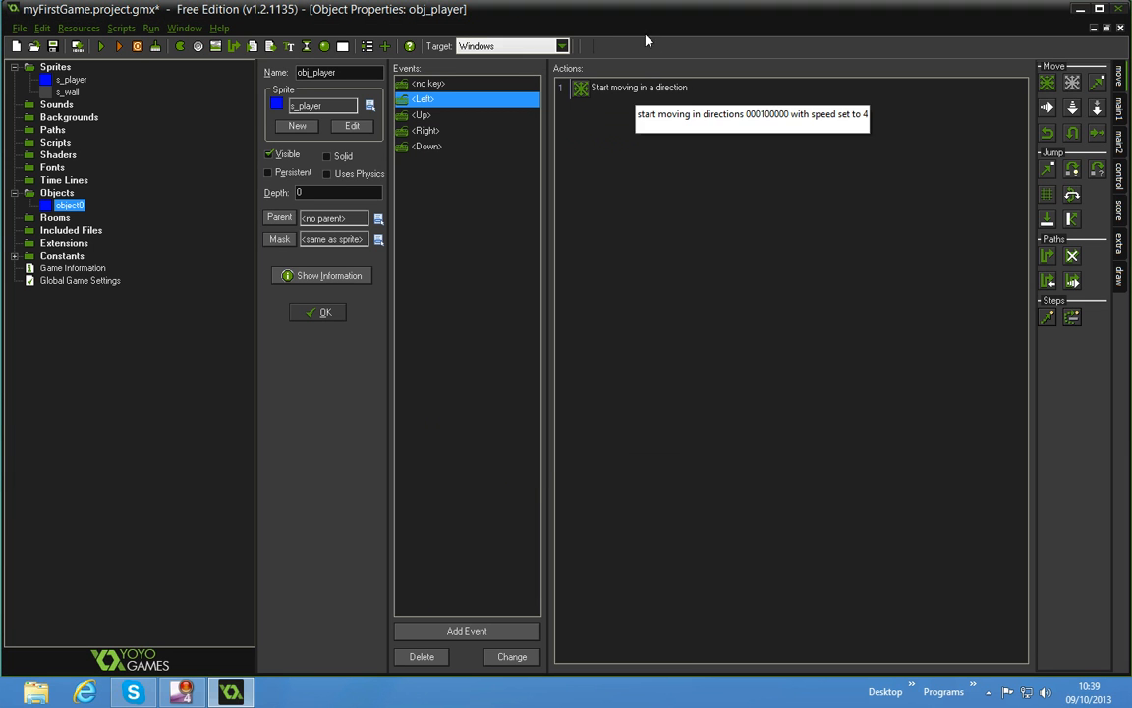
Copy the <Left> event's move action into the <Up>, <Right>, <Down> and <no key> events
click(629, 87)
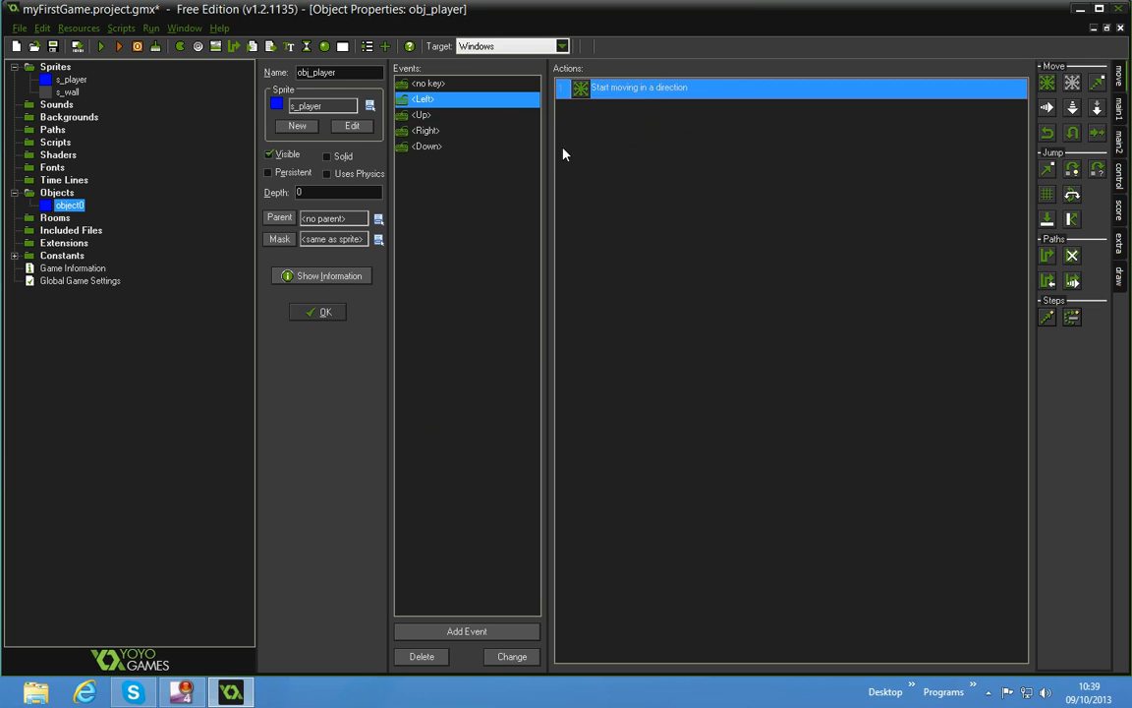
click(468, 129)
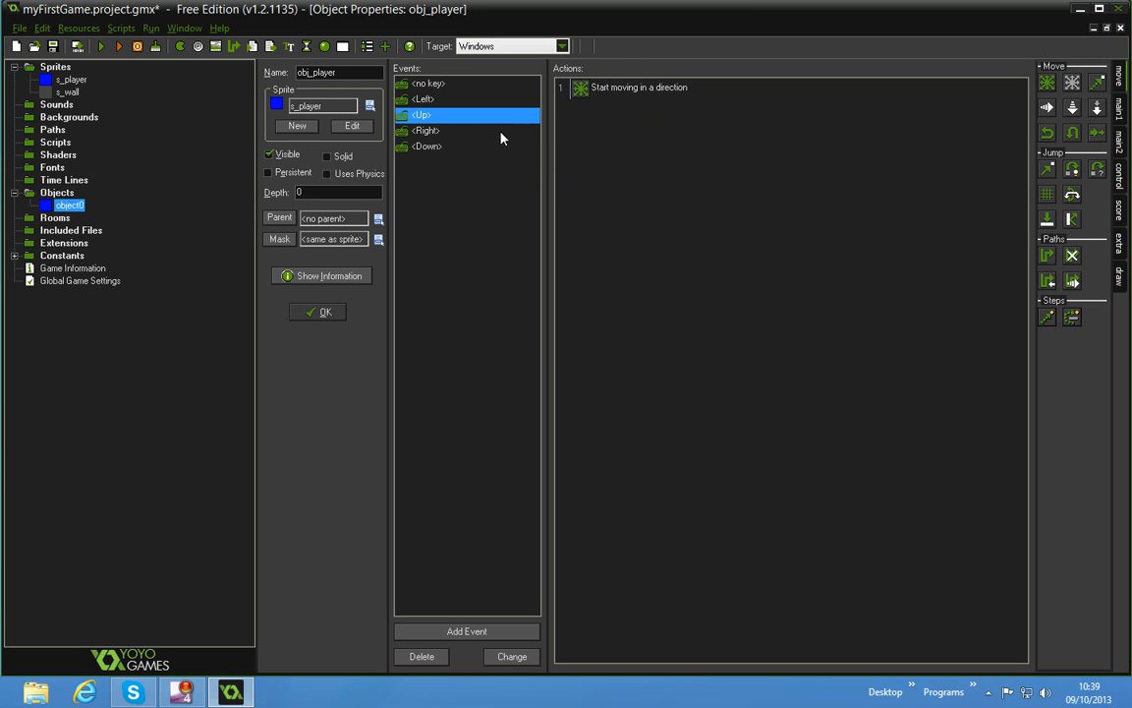
click(597, 126)
key(ctrl+v)
click(478, 146)
click(593, 104)
key(ctrl+v)
click(462, 84)
click(622, 119)
key(ctrl+v)
Change the <no key> event's move action from left to the central stop direction and replace its speed
double_click(576, 89)
click(555, 342)
double_click(538, 391)
click(443, 430)
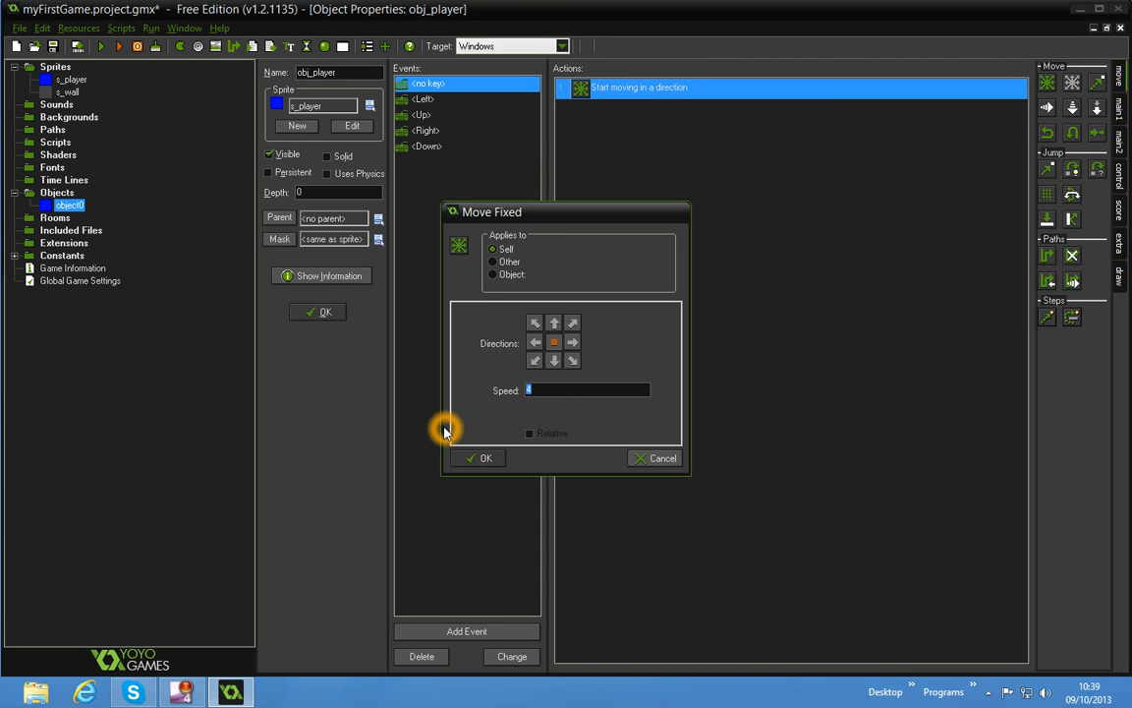
click(479, 458)
Change the direction of the <Up> event's move action from left to up
click(425, 115)
click(579, 89)
double_click(617, 88)
click(544, 343)
click(556, 324)
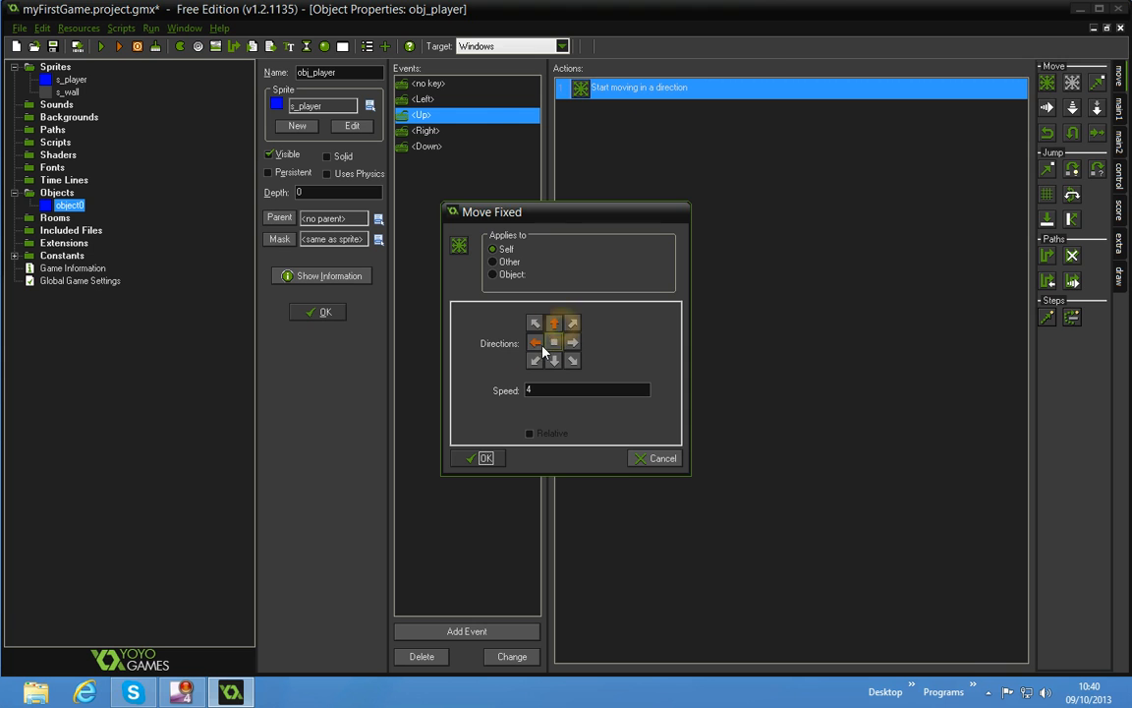
click(497, 458)
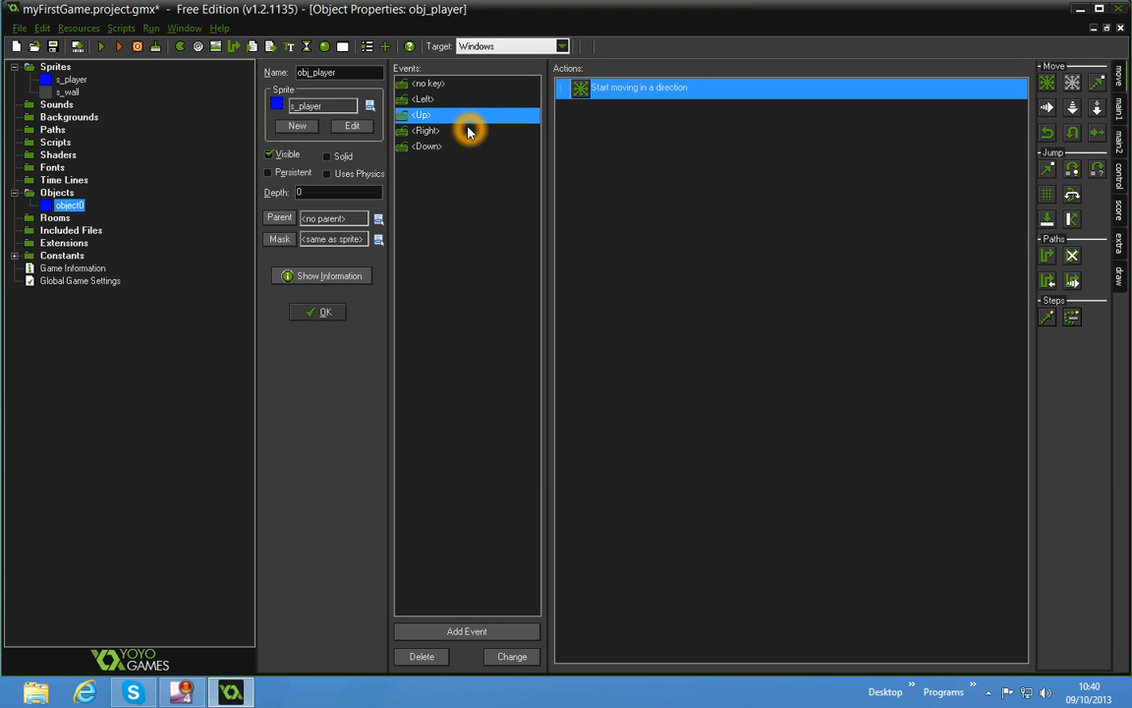
Set the direction of the <Right> event's move action to right
click(468, 130)
double_click(582, 89)
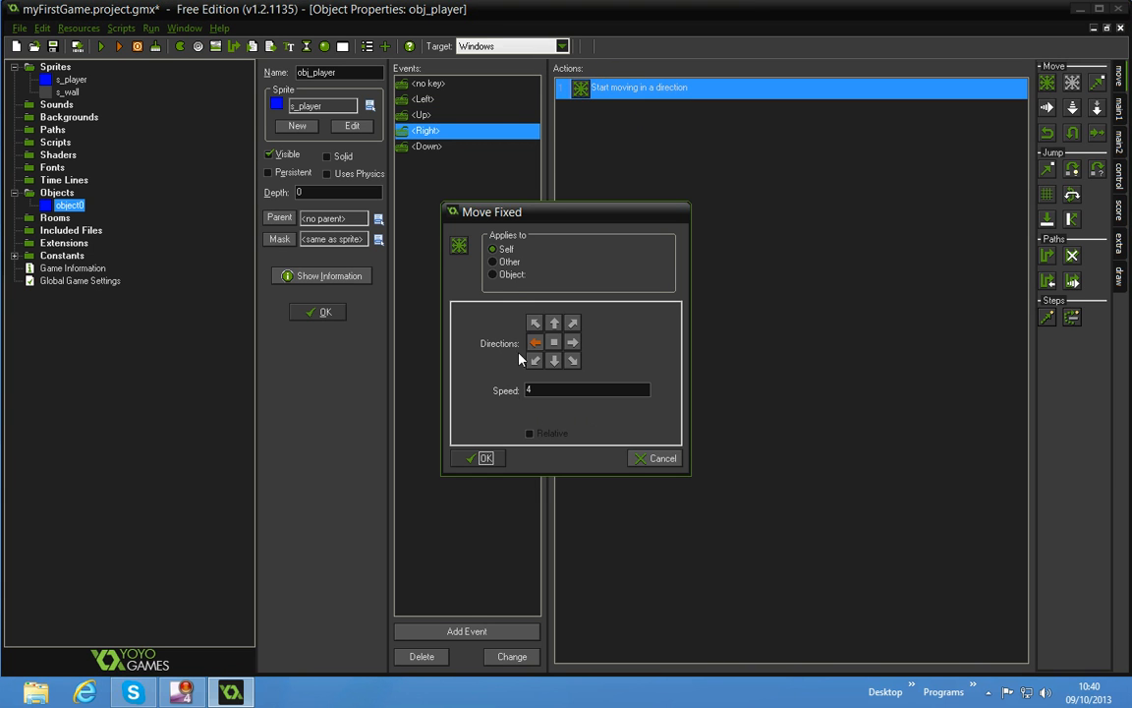
click(572, 342)
click(486, 458)
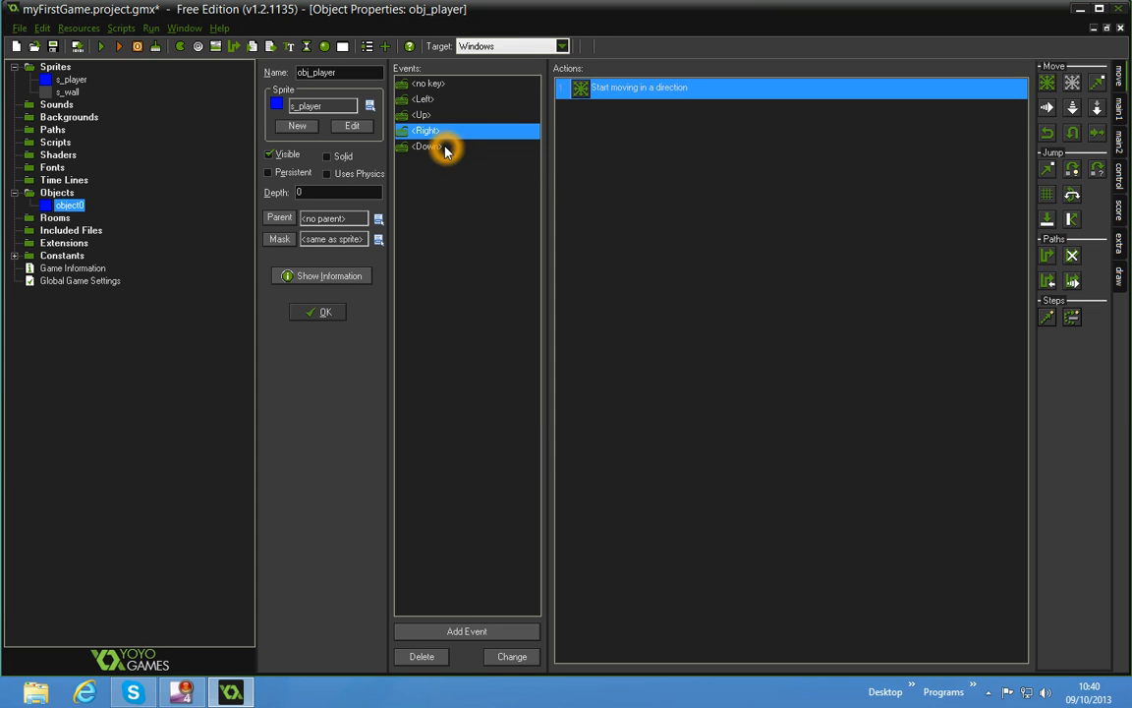
Set the direction of the <Down> event's move action to right
click(433, 146)
double_click(598, 87)
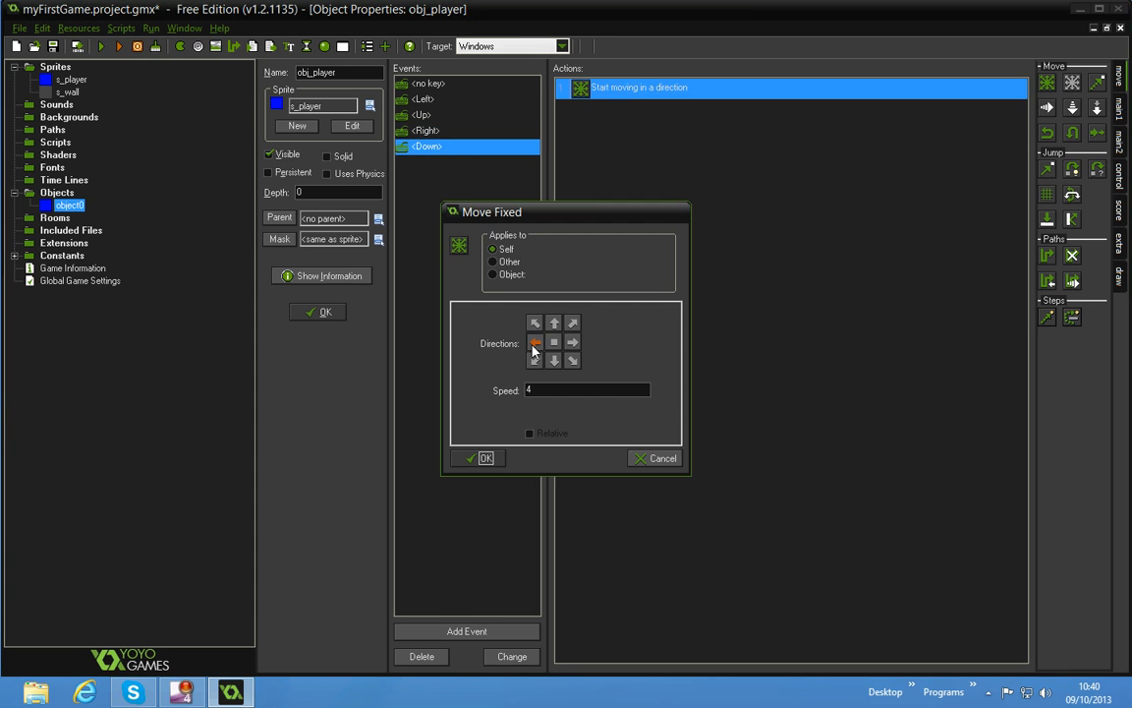
click(572, 342)
click(495, 464)
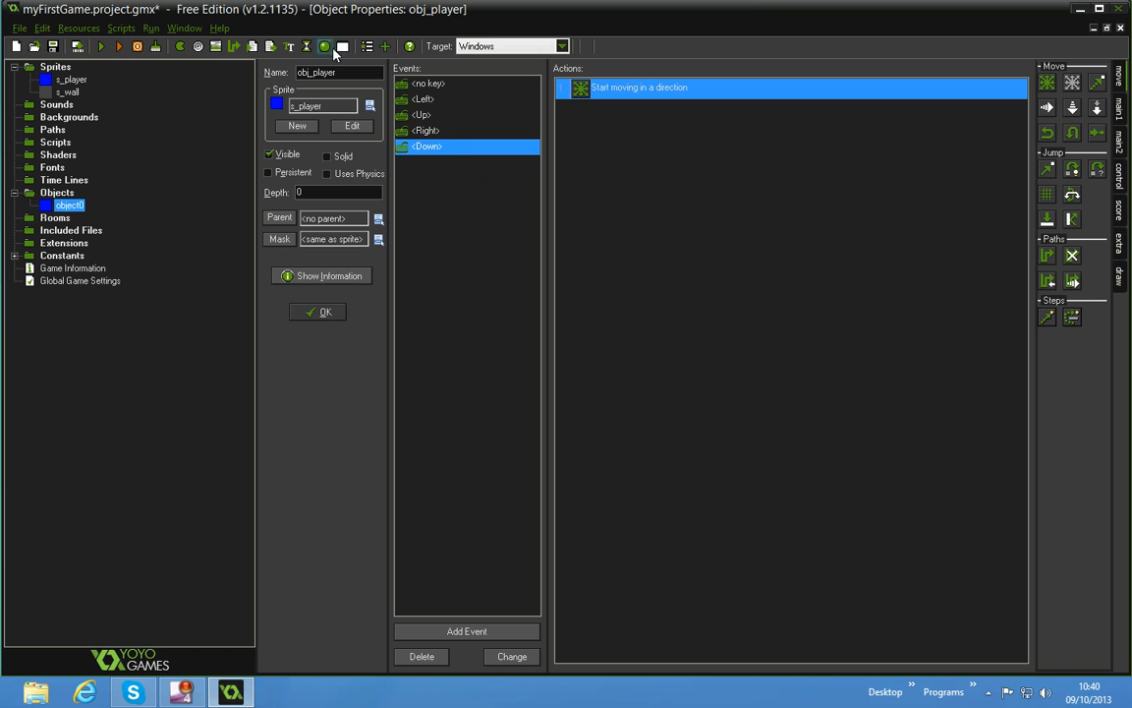
Create a new object and name it obj_wall
click(326, 47)
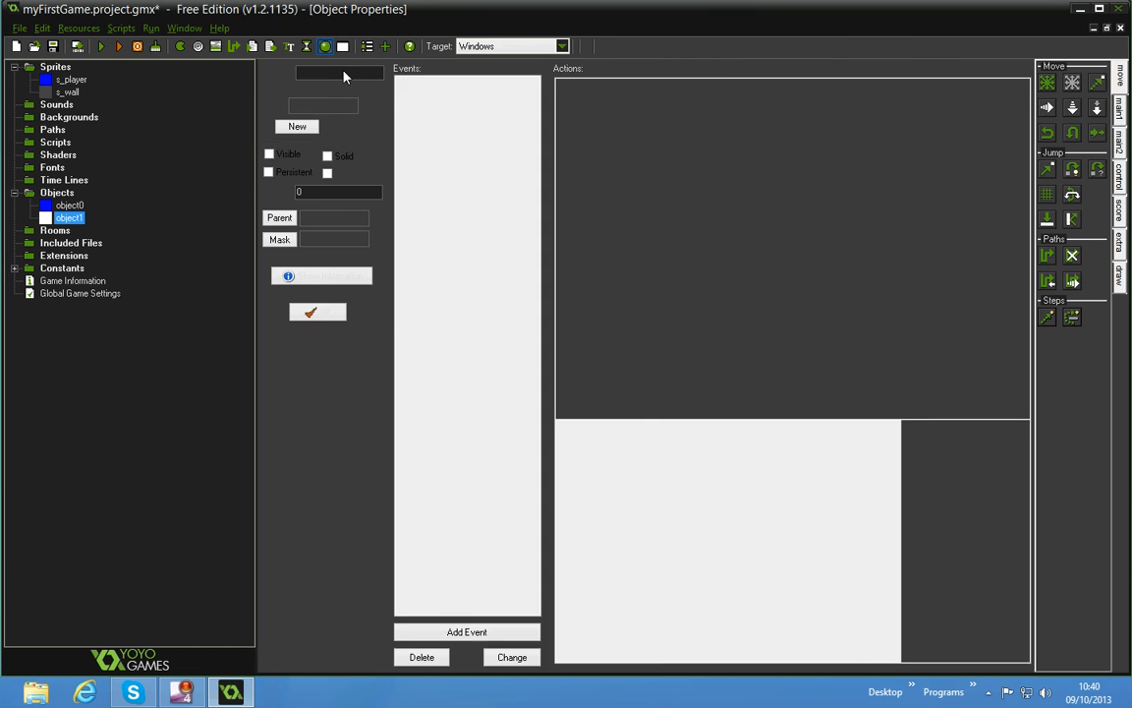
click(345, 75)
drag(346, 75, 255, 83)
text(obj_wla)
key(BackSpace)
key(BackSpace)
text(all)
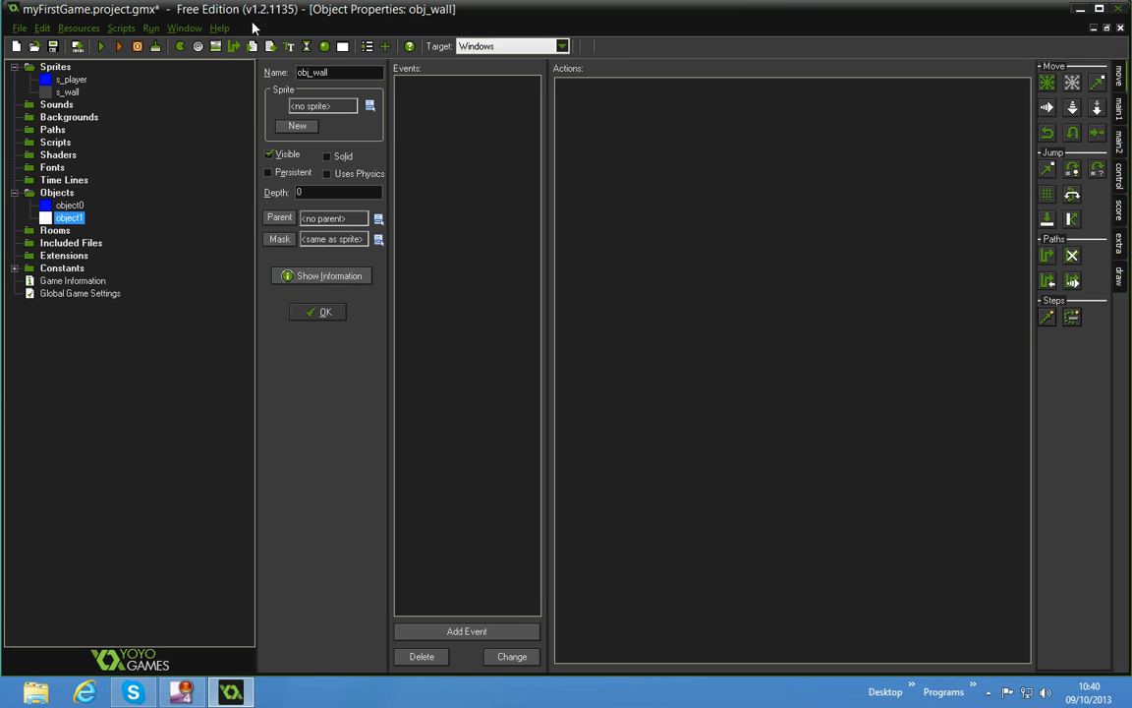
Assign the s_wall sprite to obj_wall, make the object solid and confirm it
click(370, 105)
click(399, 150)
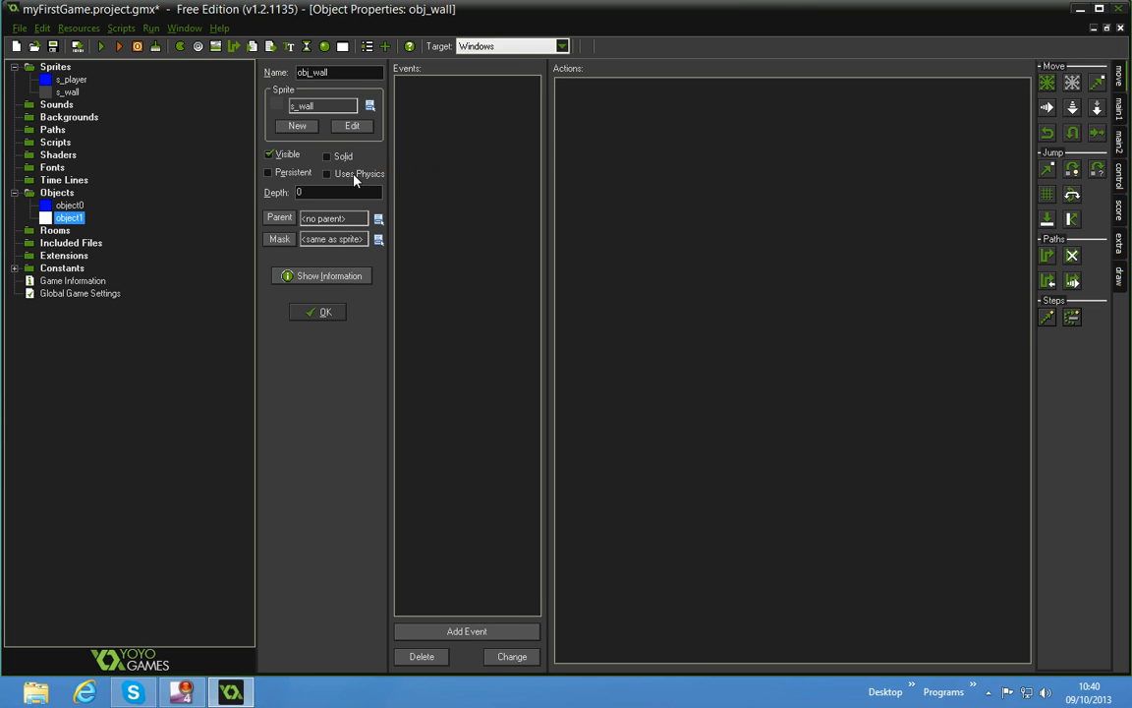
click(338, 160)
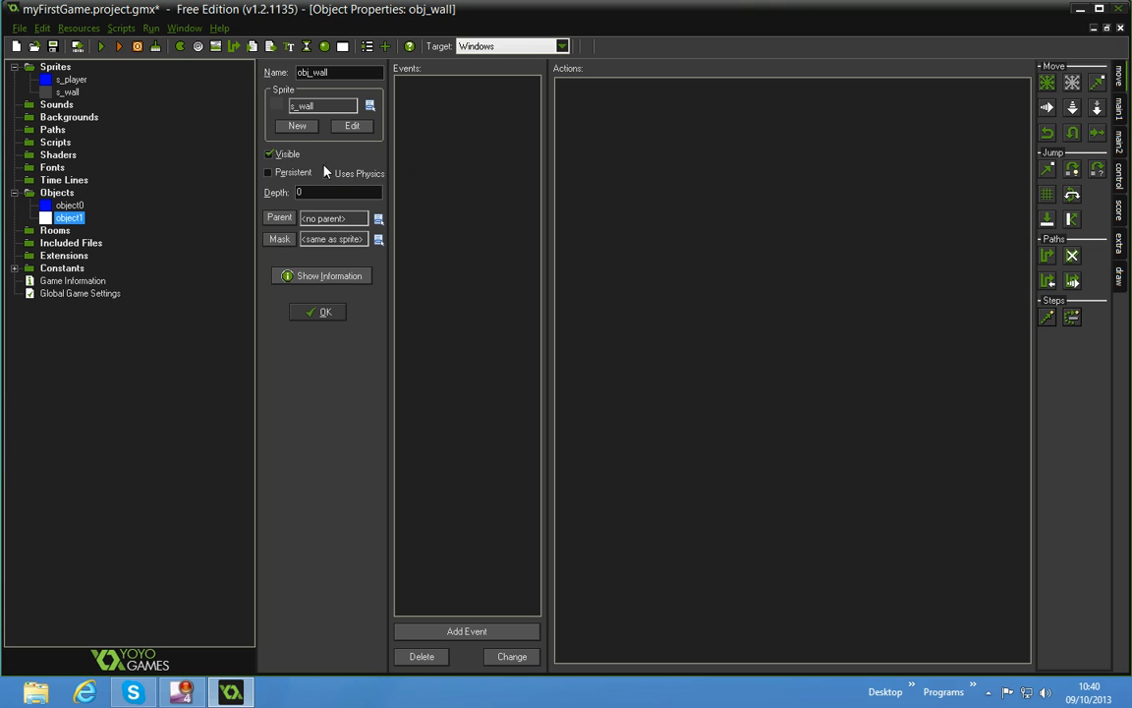
click(318, 313)
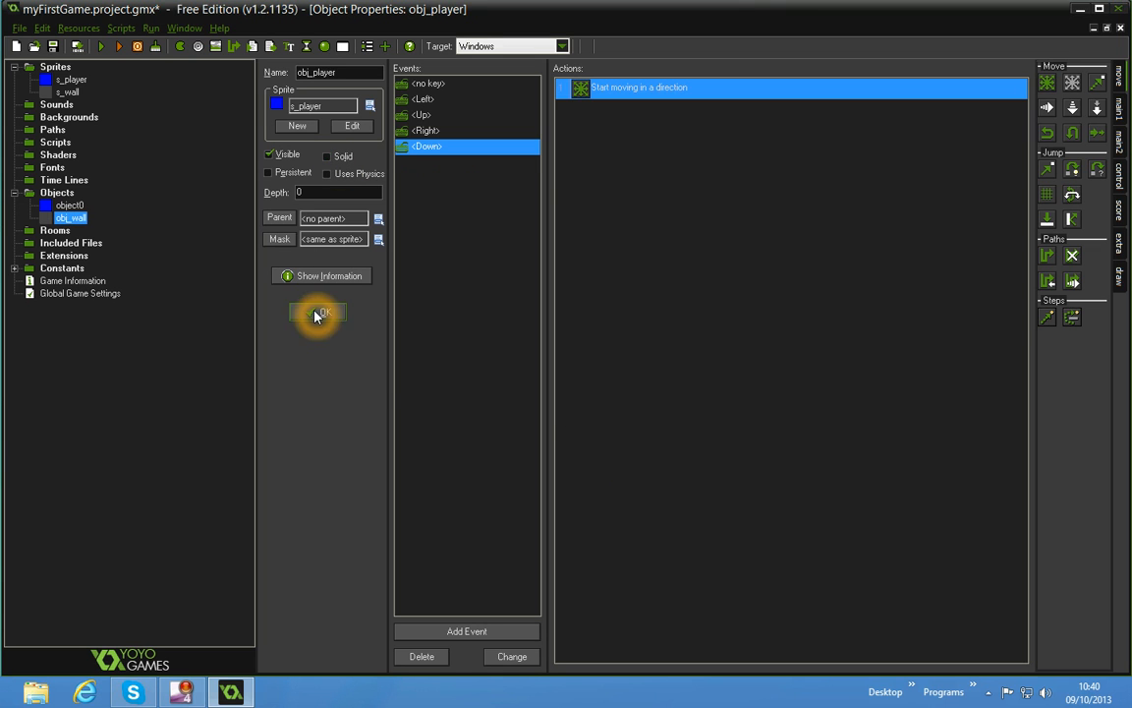
Add a collision event with obj_wall to obj_player
click(467, 633)
click(539, 366)
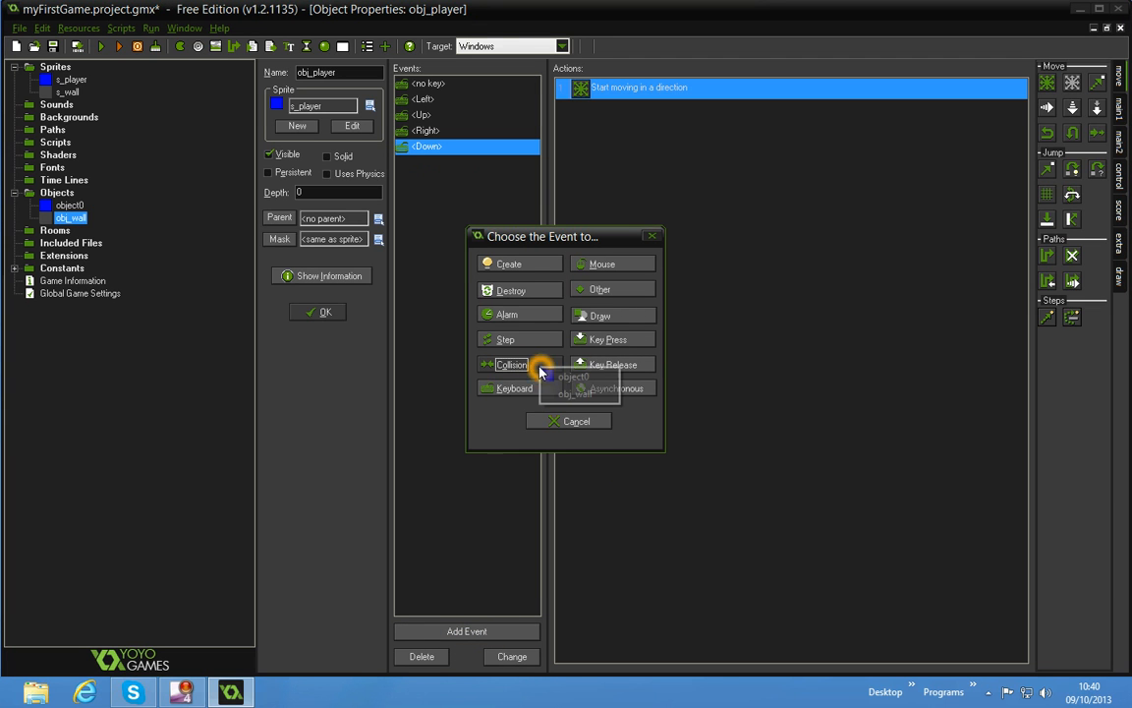
click(567, 395)
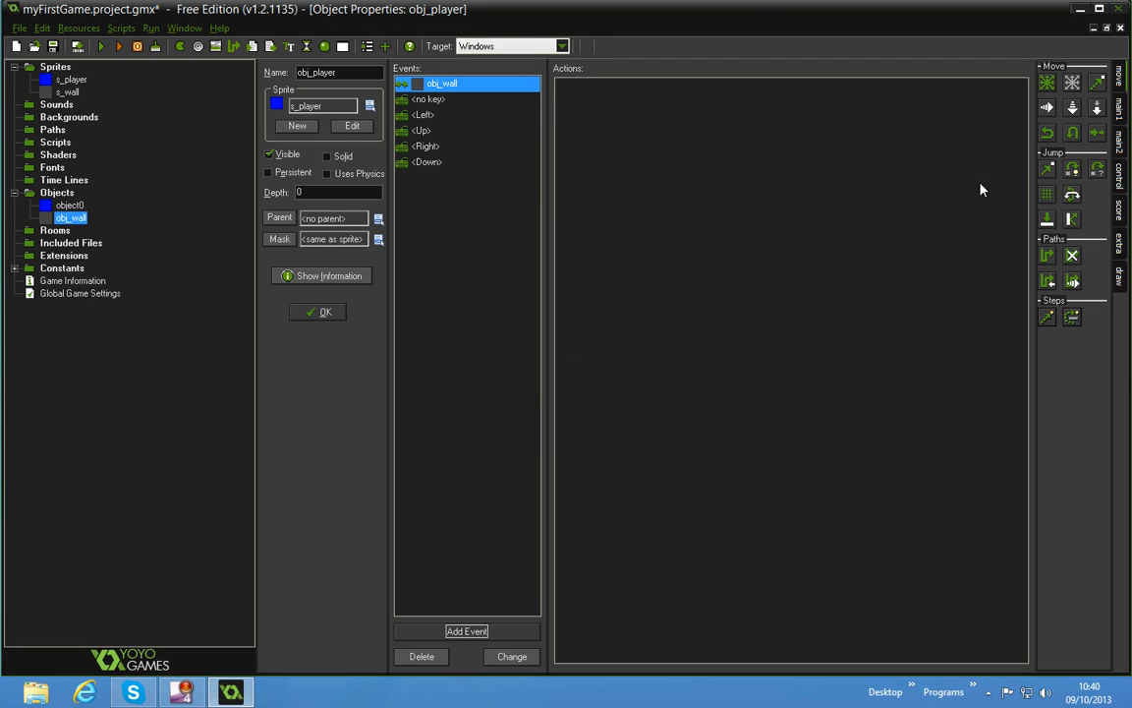
Add a Bounce action against solid objects to the obj_wall collision event and confirm obj_player
click(1121, 113)
click(1118, 75)
click(1074, 217)
drag(1073, 217, 955, 222)
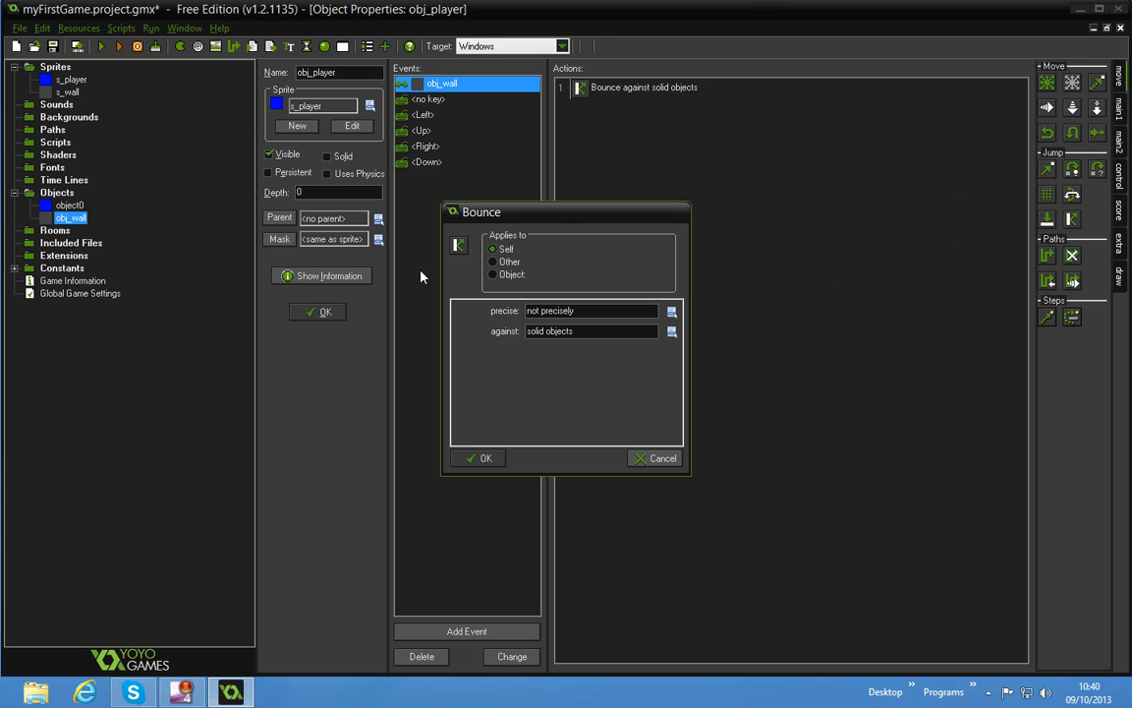
click(671, 311)
click(700, 325)
click(667, 333)
click(482, 458)
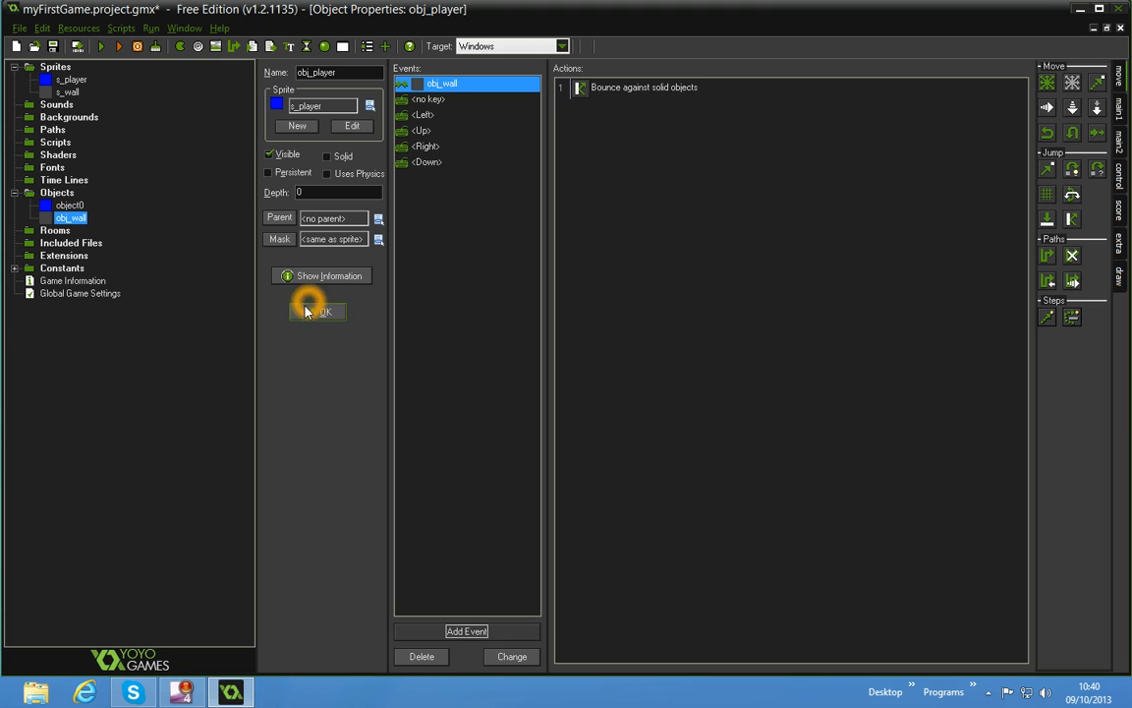
click(318, 311)
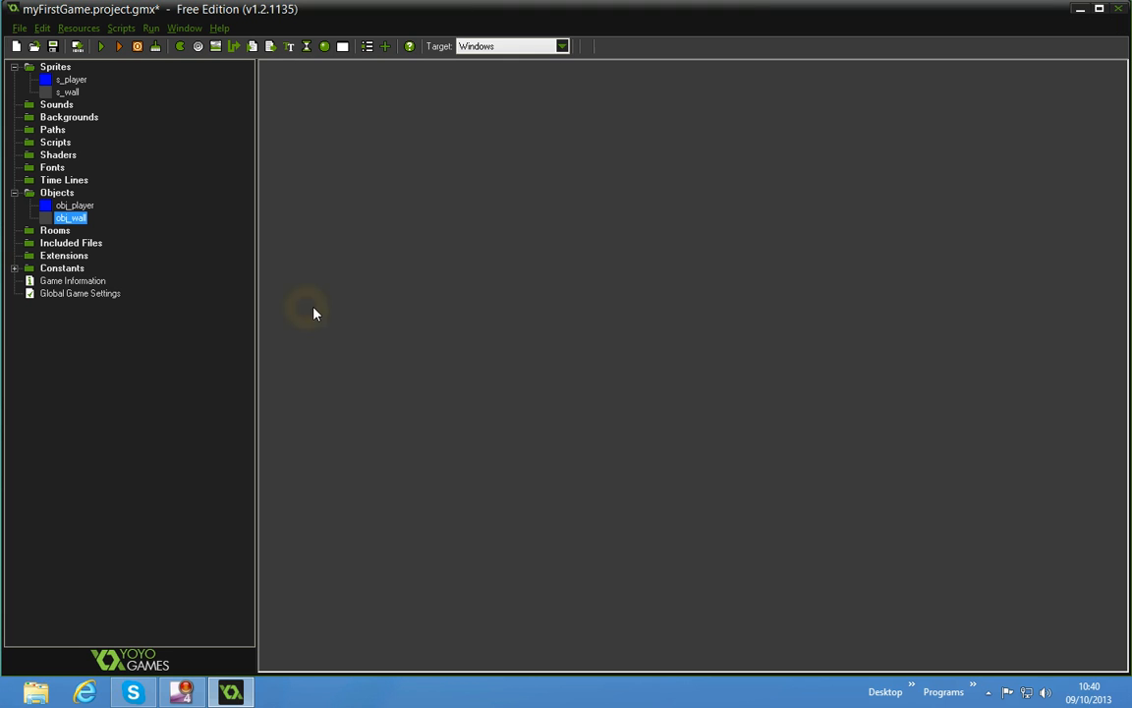
Create a new room and maximize its editor window
click(344, 45)
drag(809, 174, 765, 164)
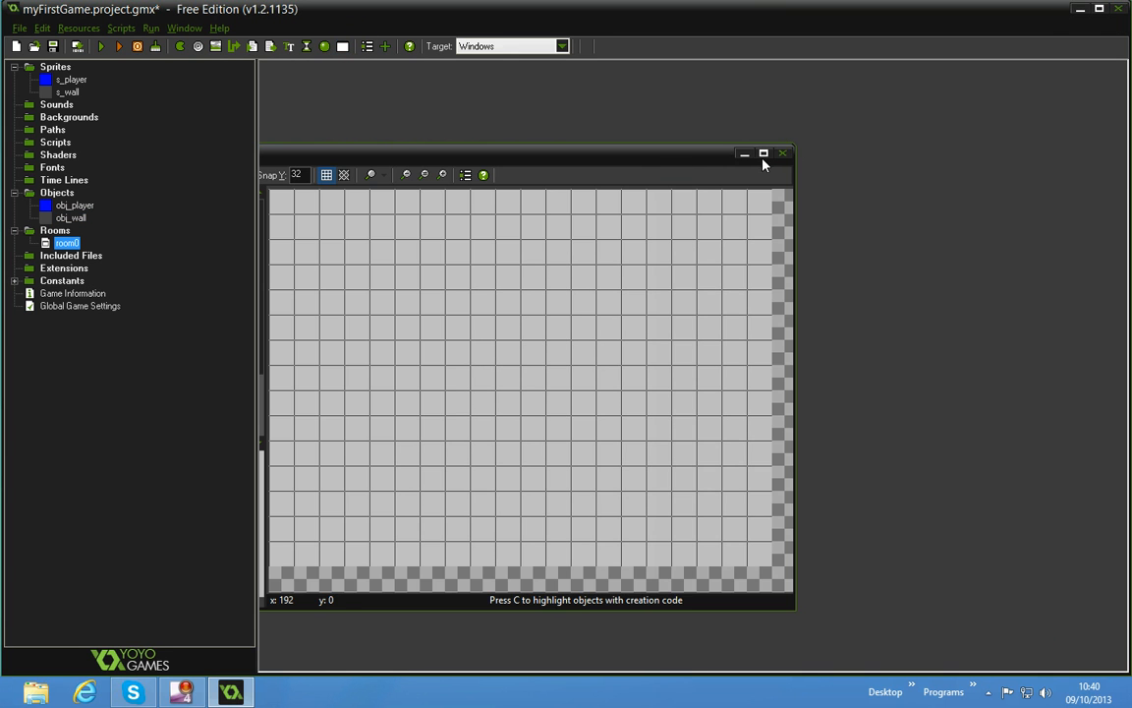
click(772, 157)
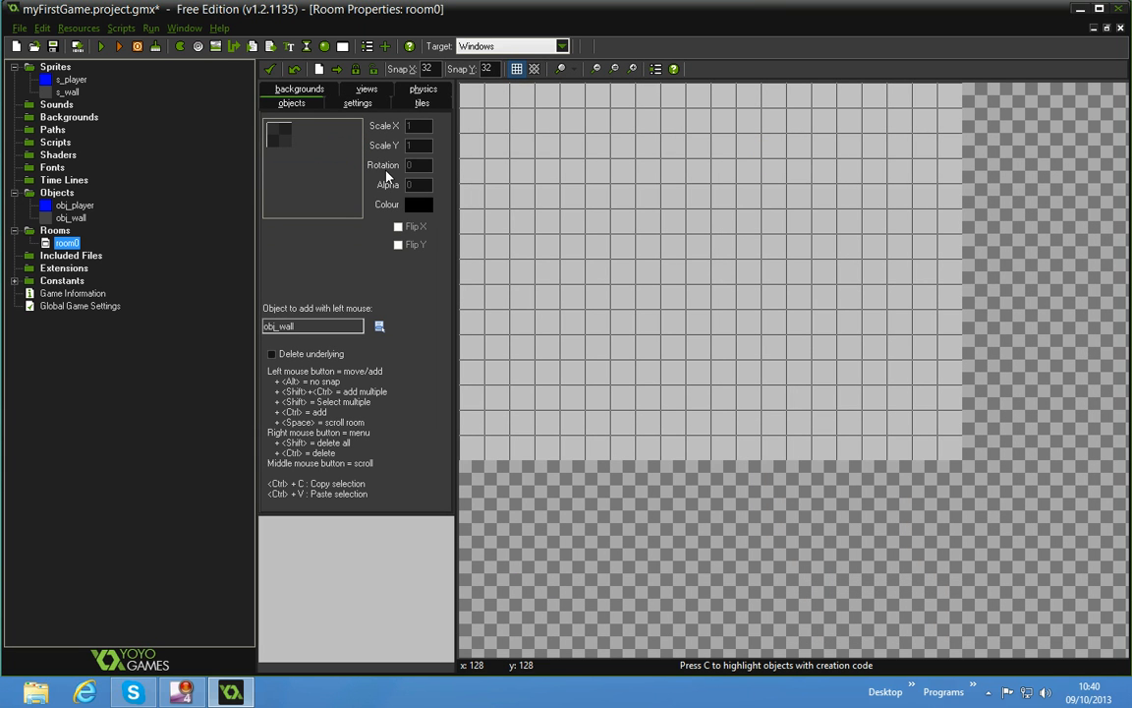
Place obj_wall instances along all four edges of the room to form an enclosing border
click(473, 99)
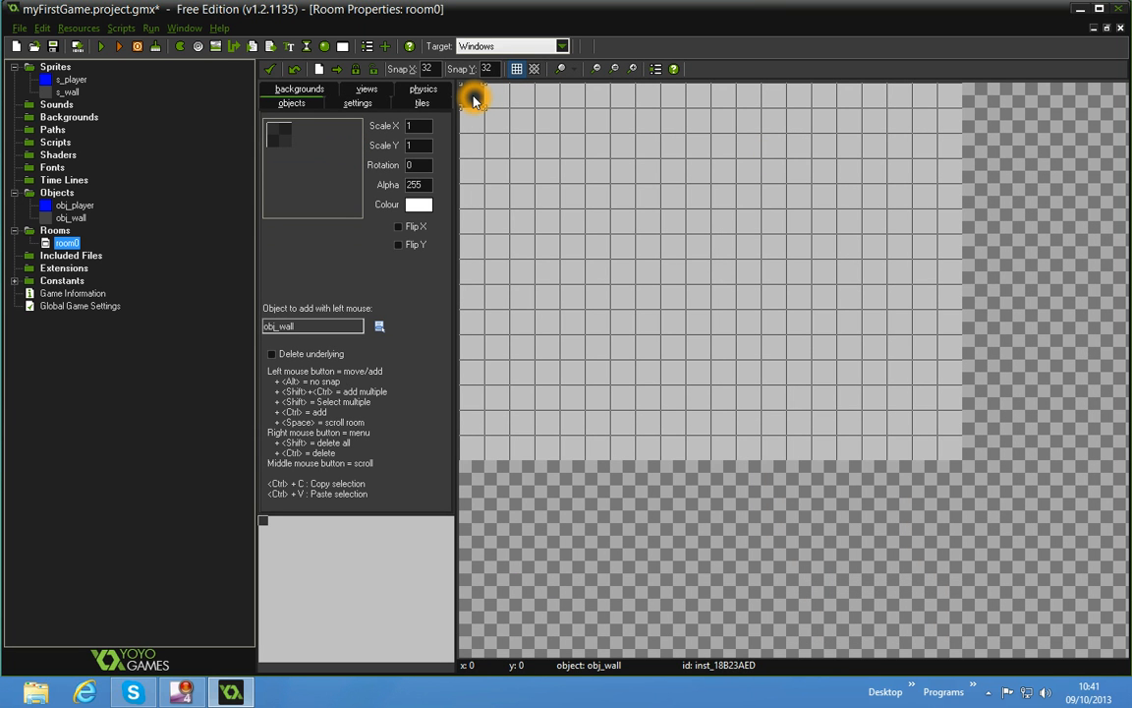
drag(473, 102, 473, 173)
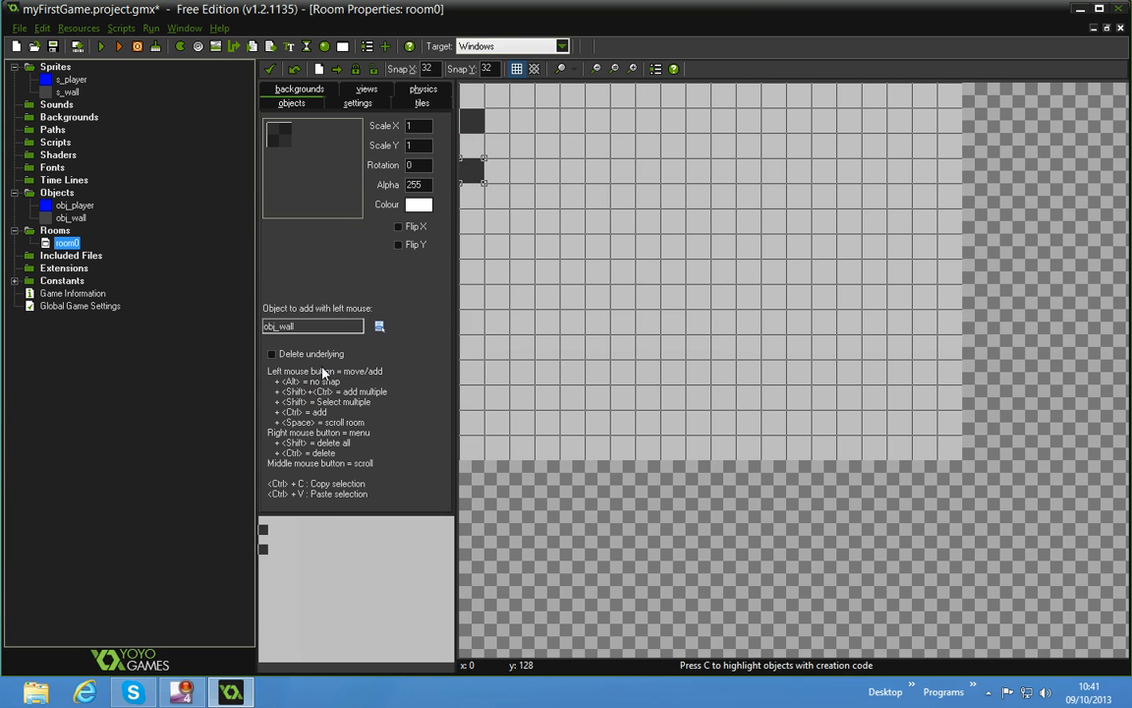
click(384, 416)
click(473, 94)
mouse_move(472, 193)
ctrl+shift+mouse_down()
mouse_move(473, 445)
mouse_move(935, 468)
mouse_move(948, 416)
mouse_move(951, 101)
mouse_move(890, 98)
ctrl+shift+mouse_up()
ctrl+shift+drag(741, 99, 497, 95)
Fill the remaining gaps in the upper and lower walls and delete the duplicate and out-of-room wall instances
click(875, 98)
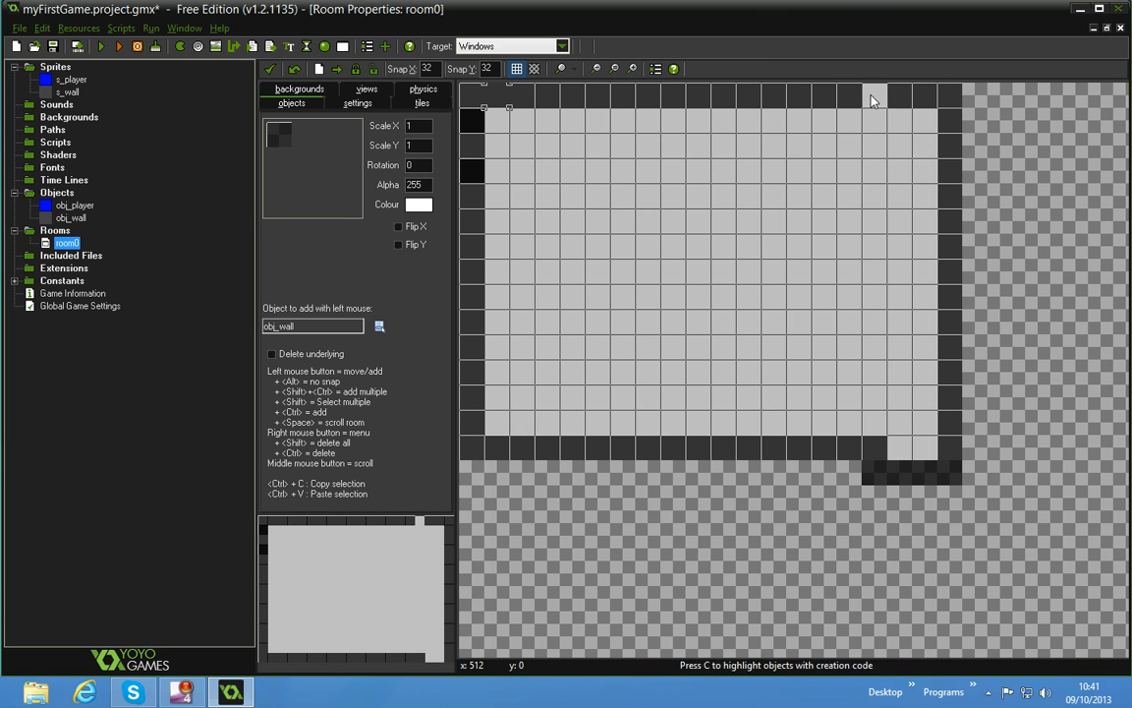
click(924, 447)
click(905, 449)
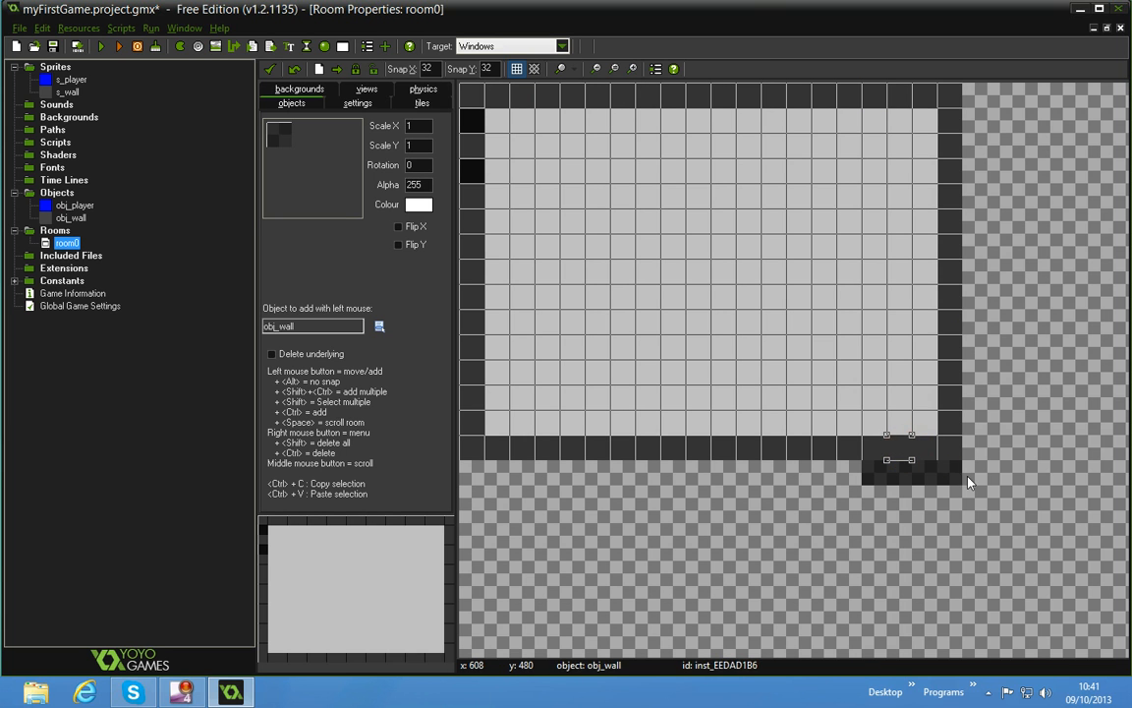
click(467, 175)
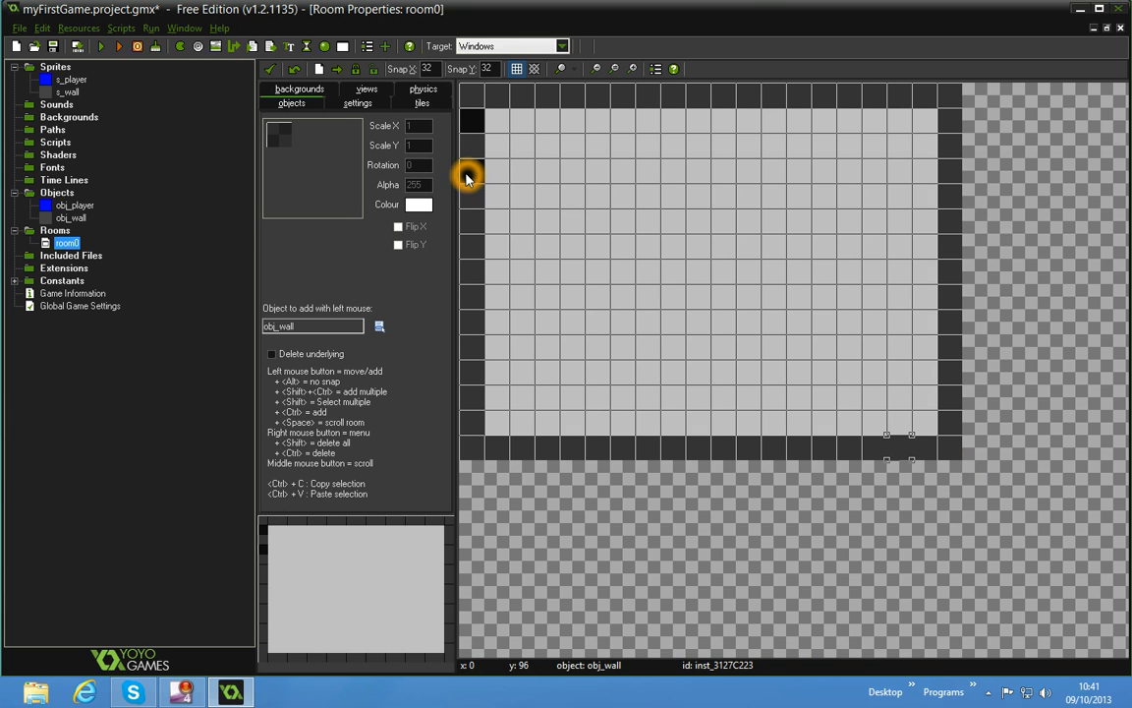
click(471, 116)
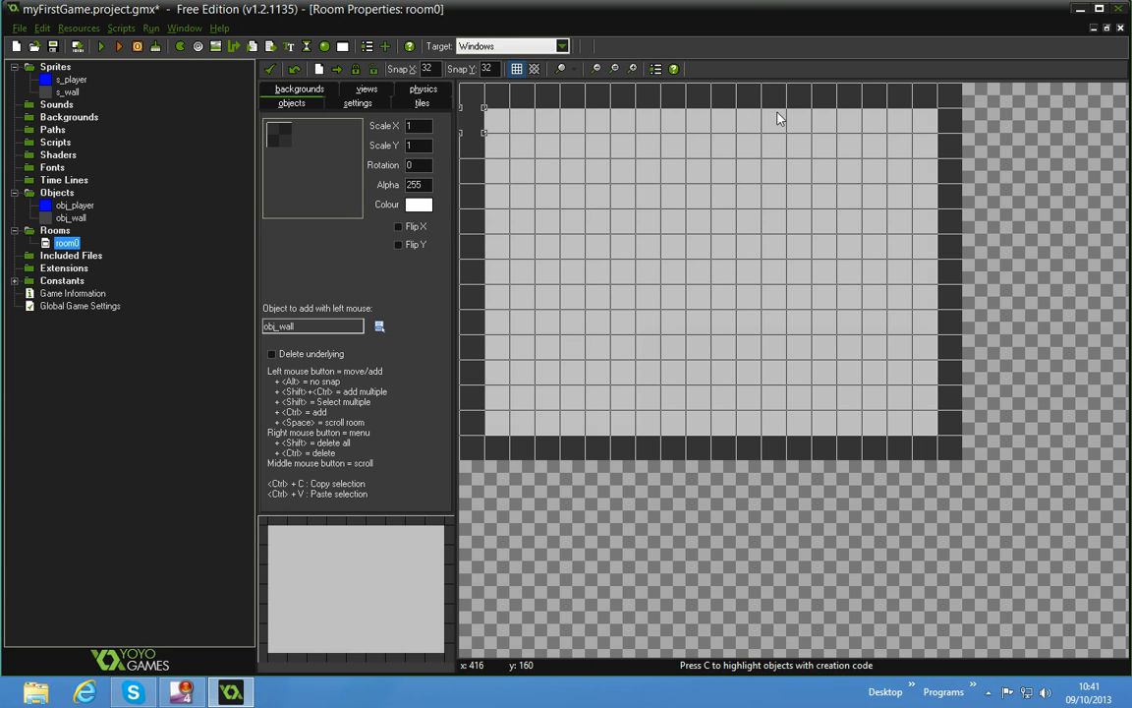
Place one obj_player instance near the middle of the walled room and confirm the room
click(333, 180)
click(344, 174)
click(698, 245)
click(516, 69)
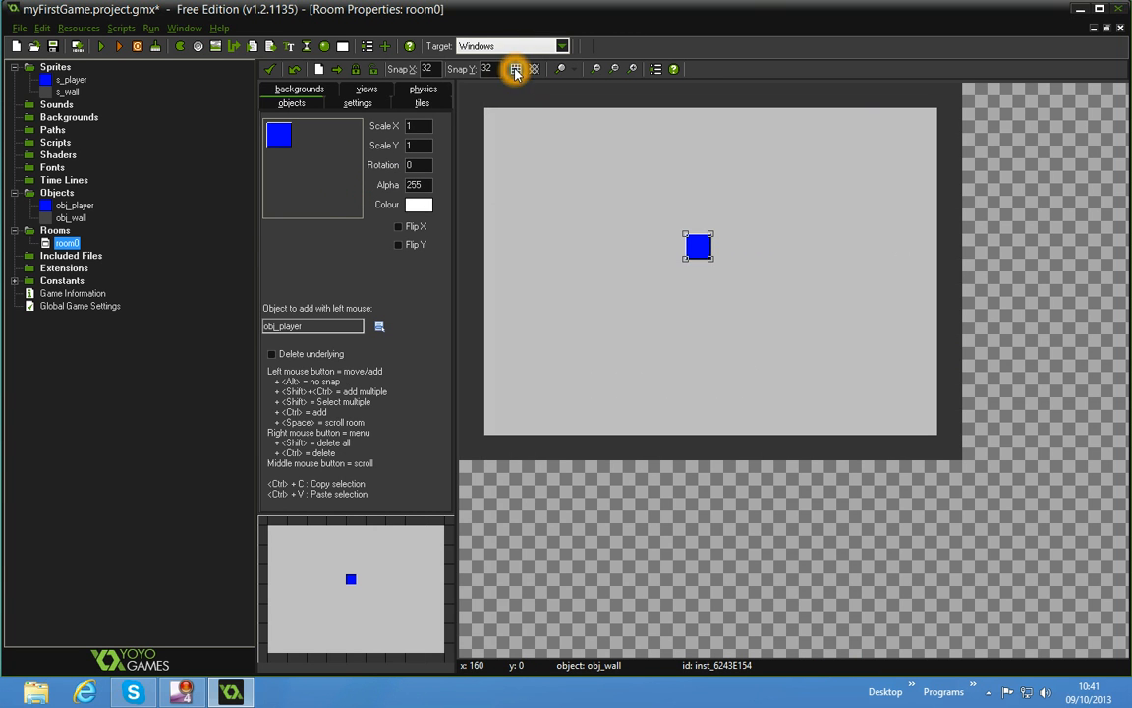
click(517, 69)
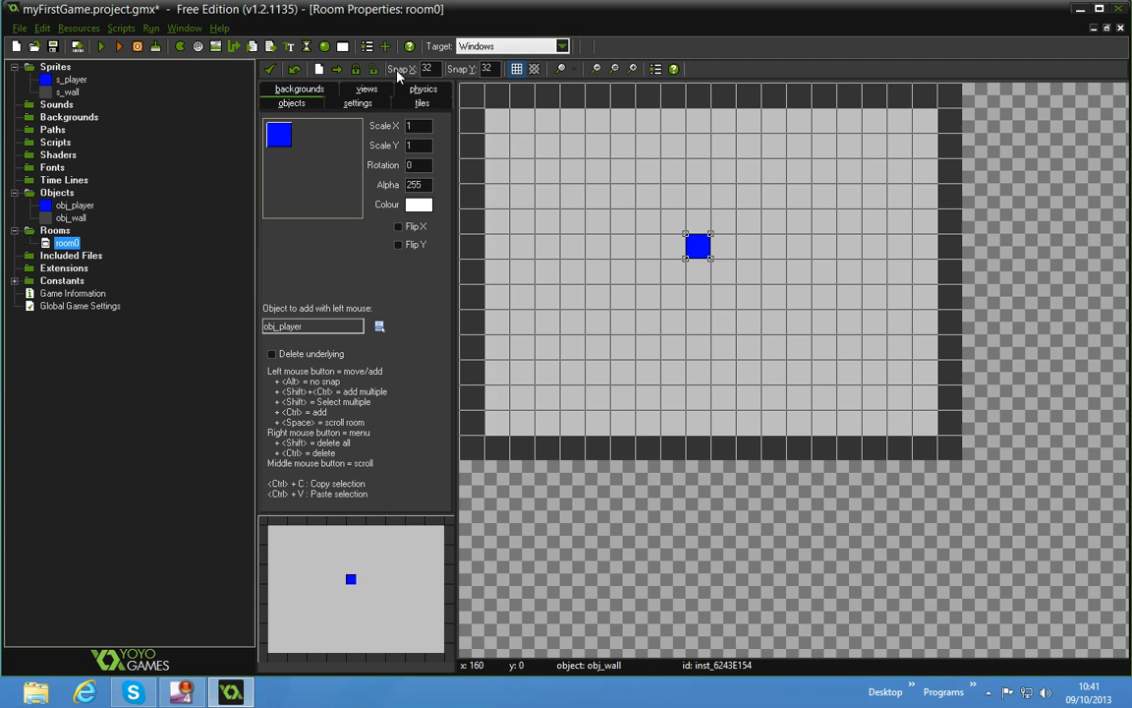
click(270, 70)
Run the game, test the blue player's left, right and upward movement against the walls, and close the game window
click(101, 46)
click(192, 83)
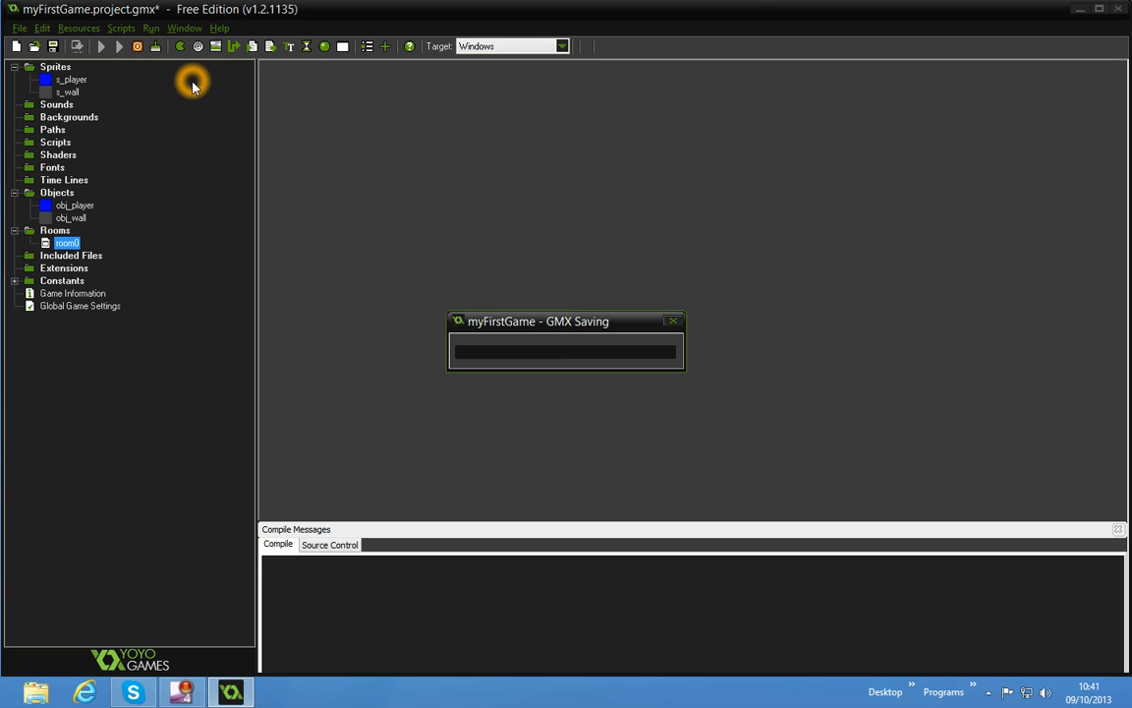
click(504, 180)
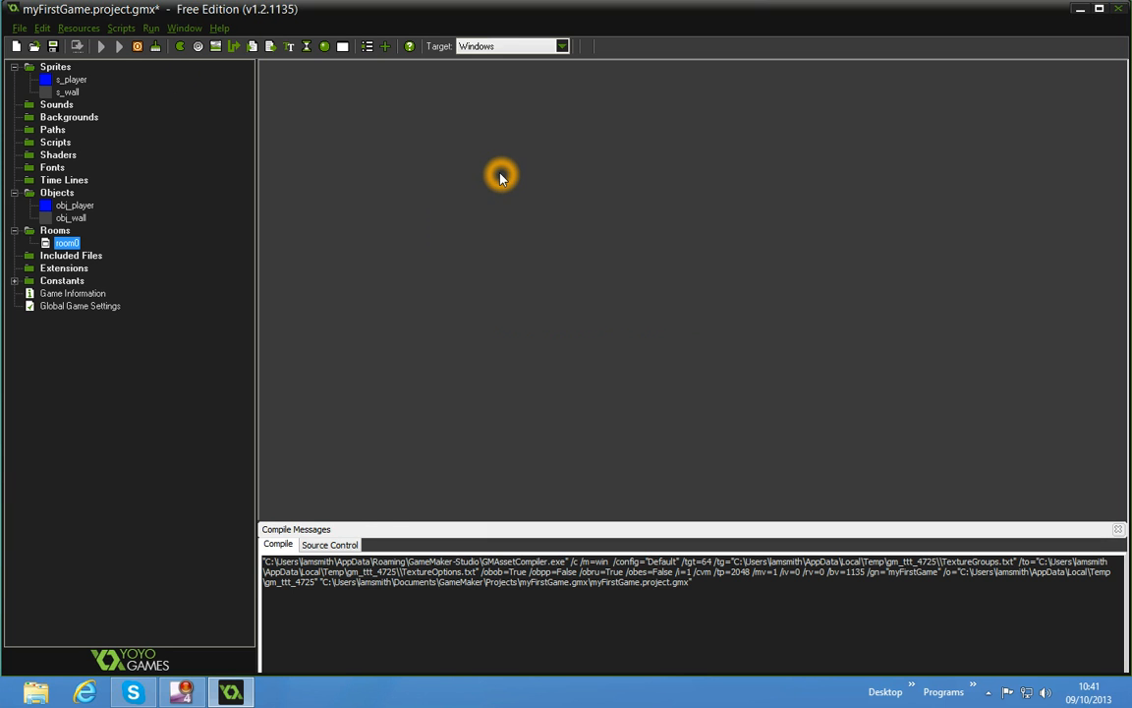
click(488, 173)
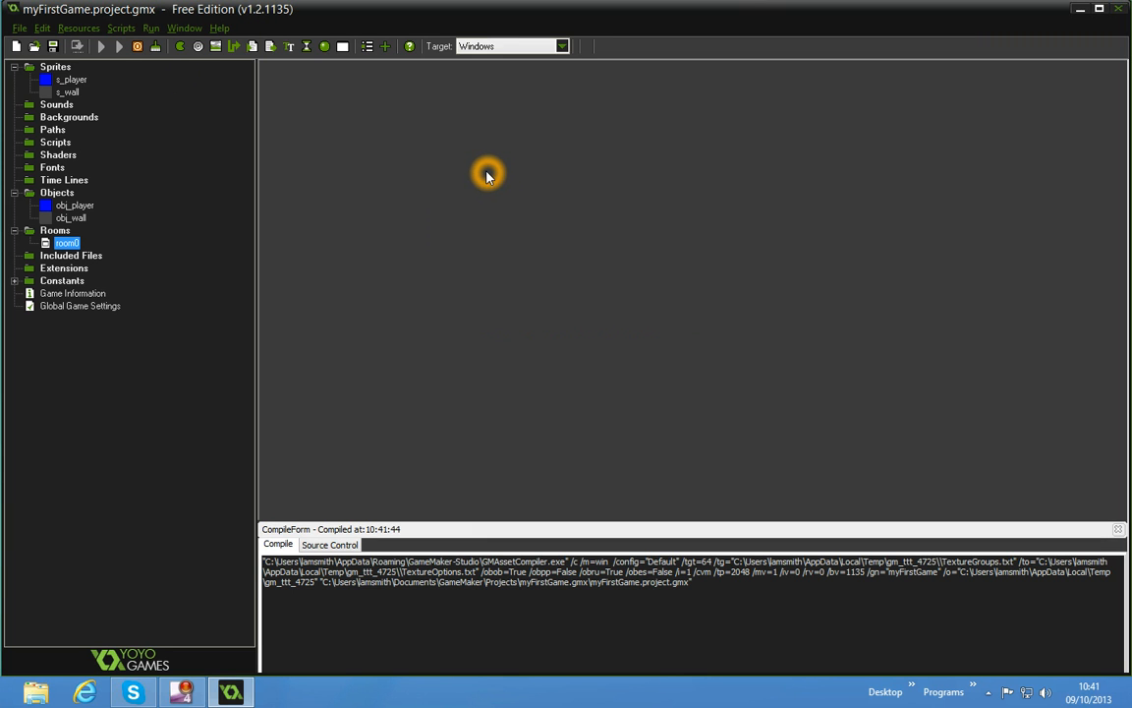
click(480, 176)
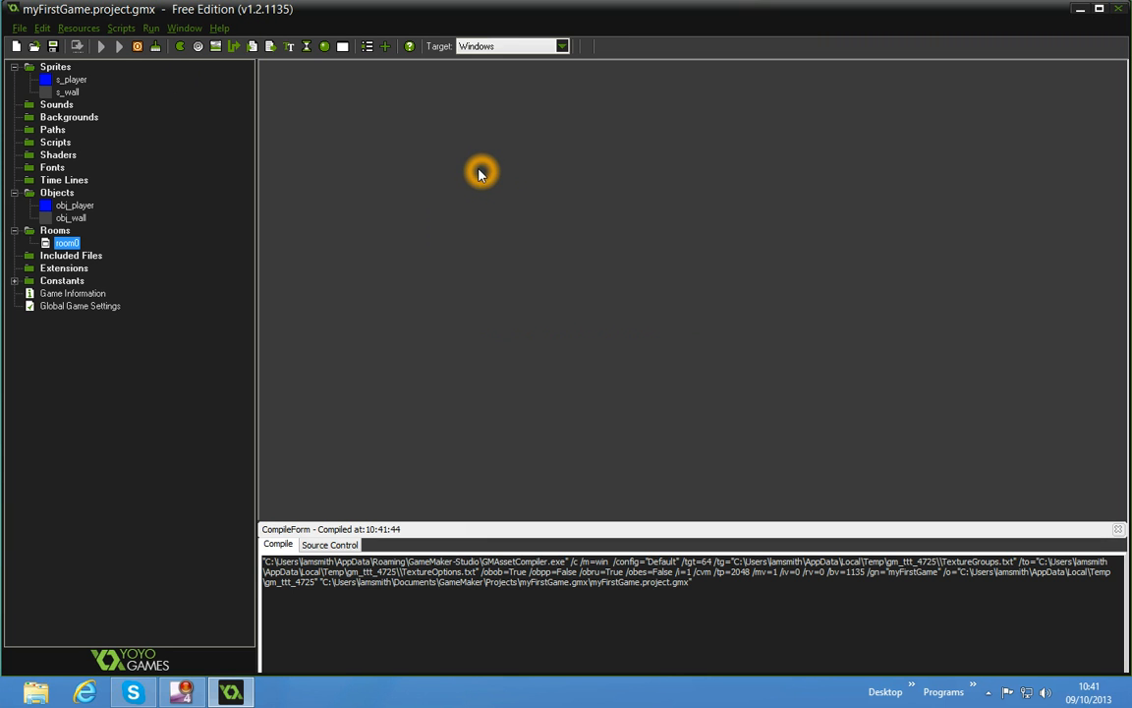
click(342, 474)
click(381, 421)
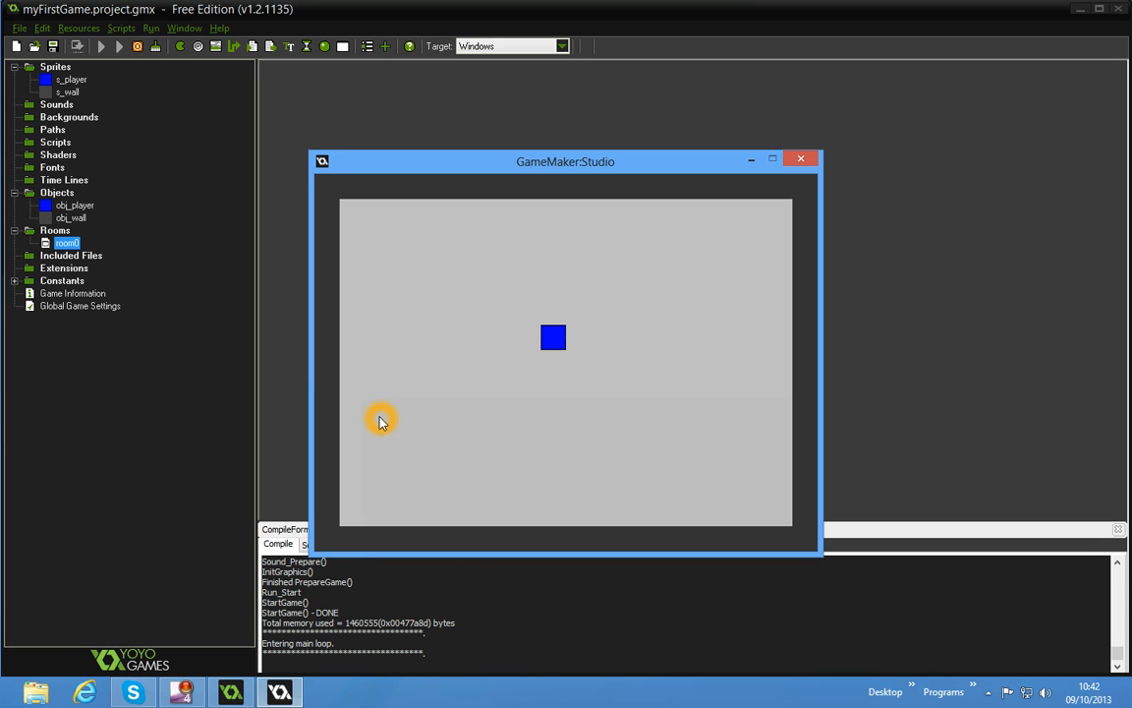
key(Left)
key(Right)
key(Right)
key(Up)
key(Right)
key(Right)
key(Left)
key(Right)
key(Left)
key(Right)
key(Right)
key(Up)
key(Right)
key(Left)
key(Up)
key(Right)
key(Right)
key(Left)
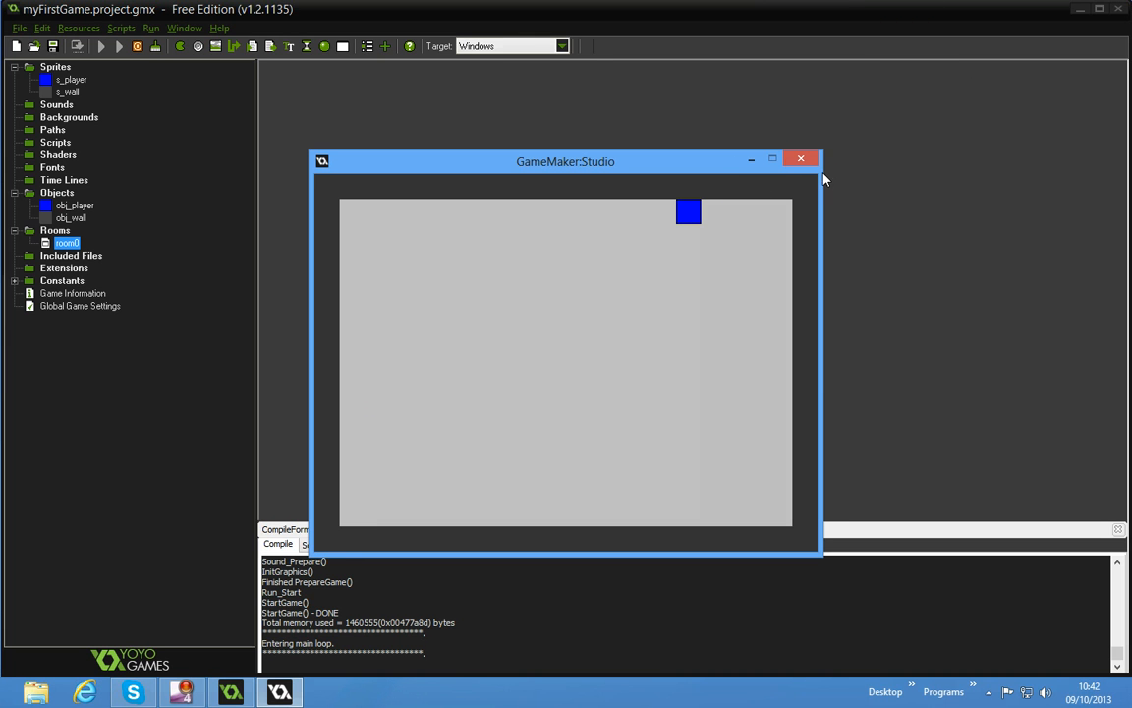
click(801, 159)
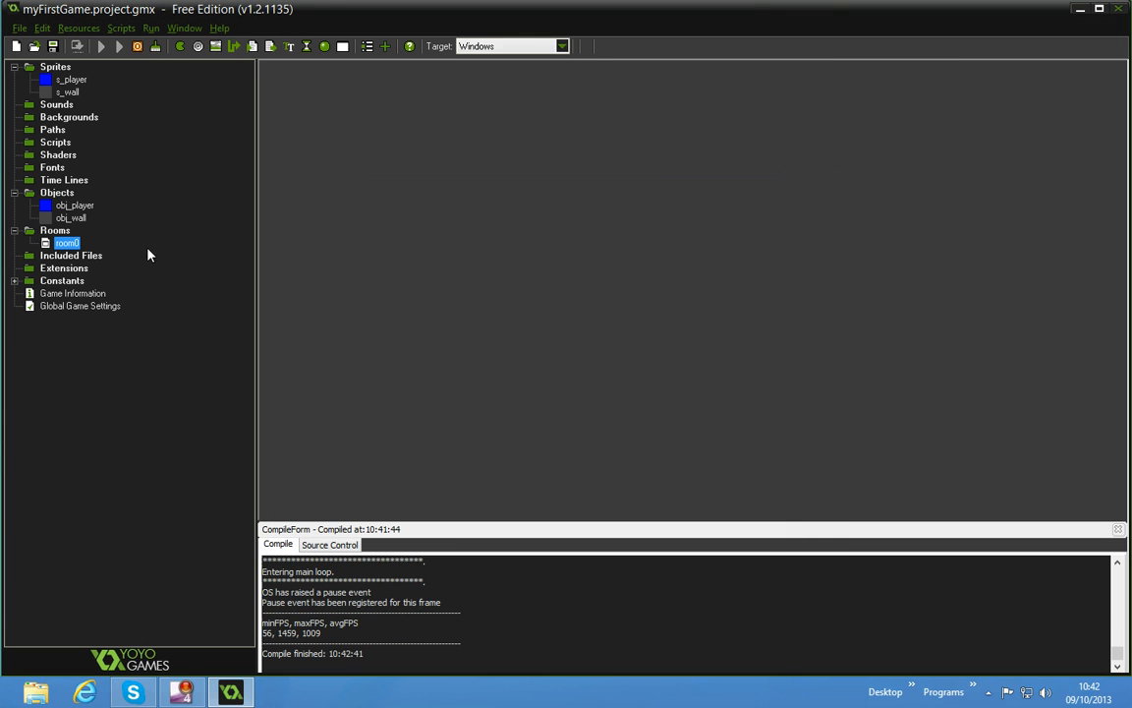
Check the direction of the move action in obj_player's <Right> event
double_click(74, 206)
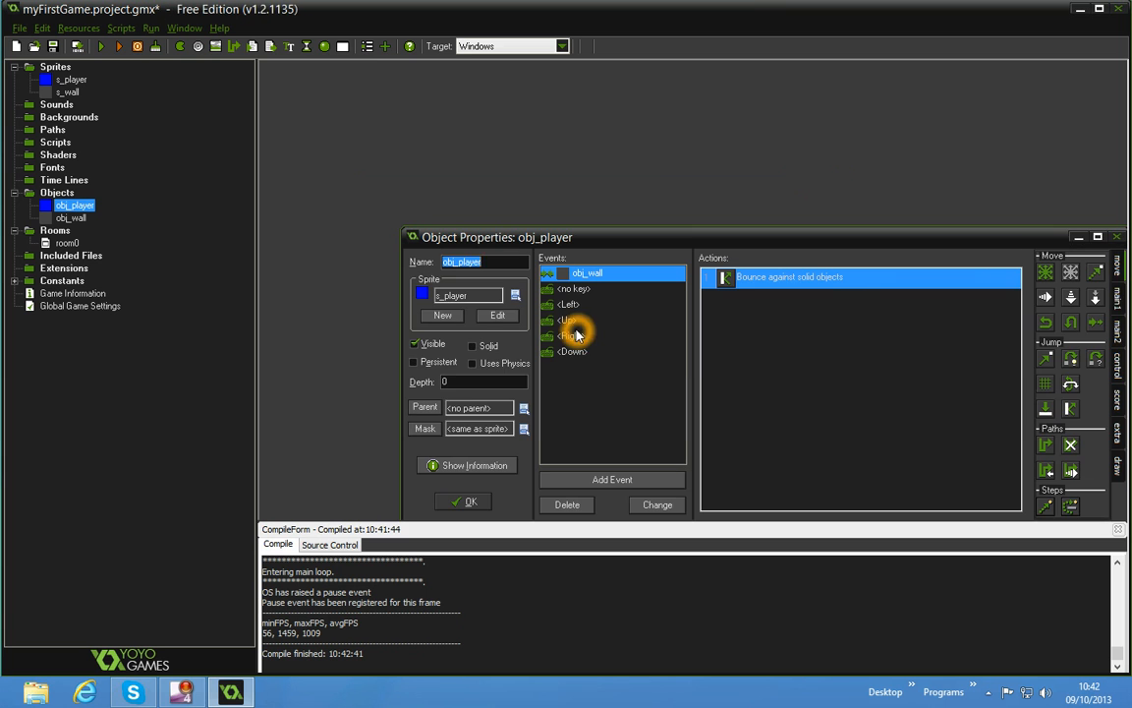
click(570, 335)
double_click(776, 276)
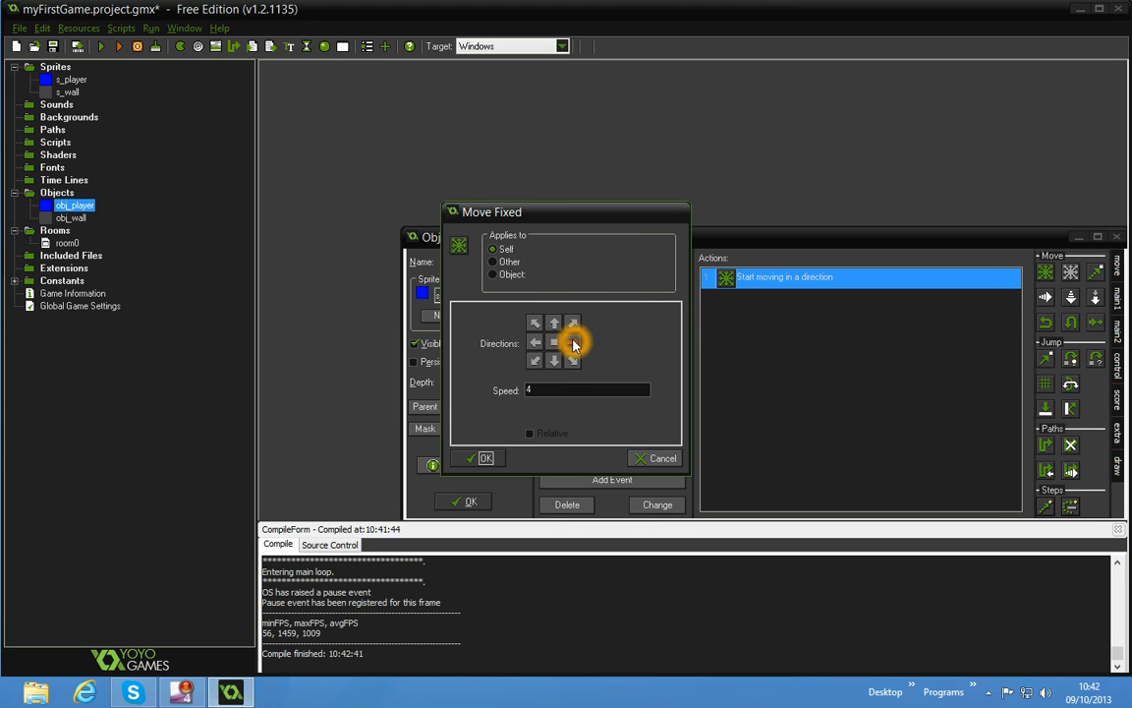
click(482, 458)
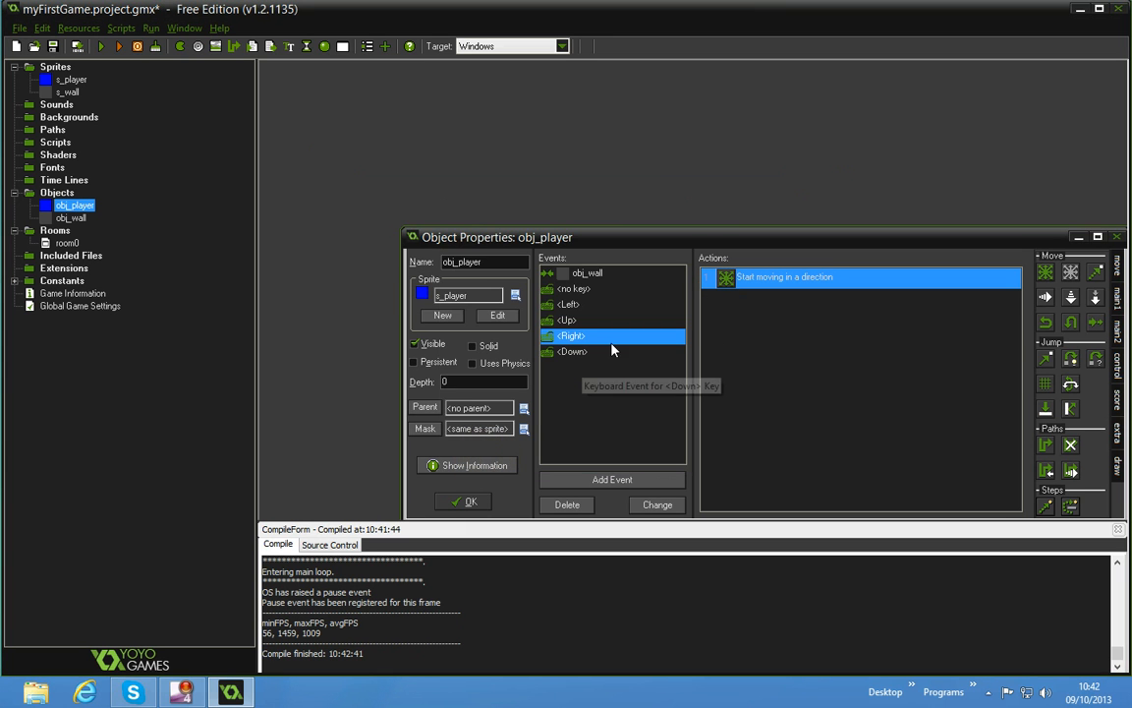
Set the direction of the <Down> event's move action to down and confirm obj_player
click(575, 352)
click(762, 283)
double_click(762, 282)
click(555, 360)
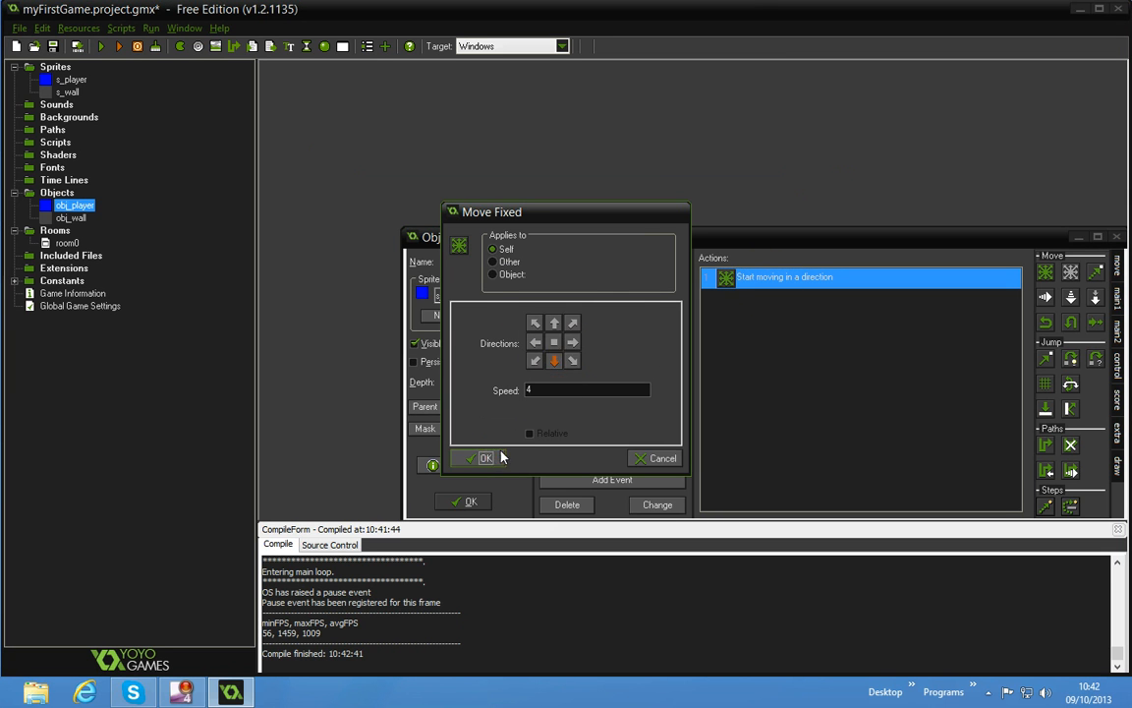
click(500, 458)
click(468, 502)
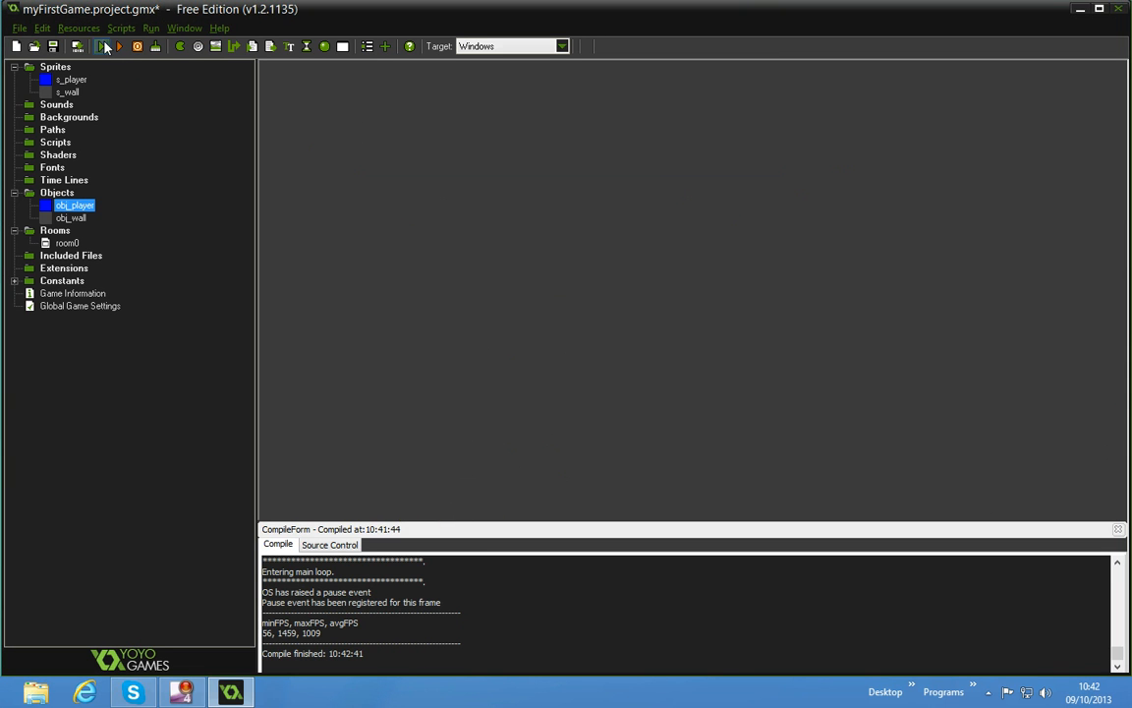
Run the game again, steer the player in all four directions to test movement and wall collisions, and close the game window
click(107, 48)
click(401, 136)
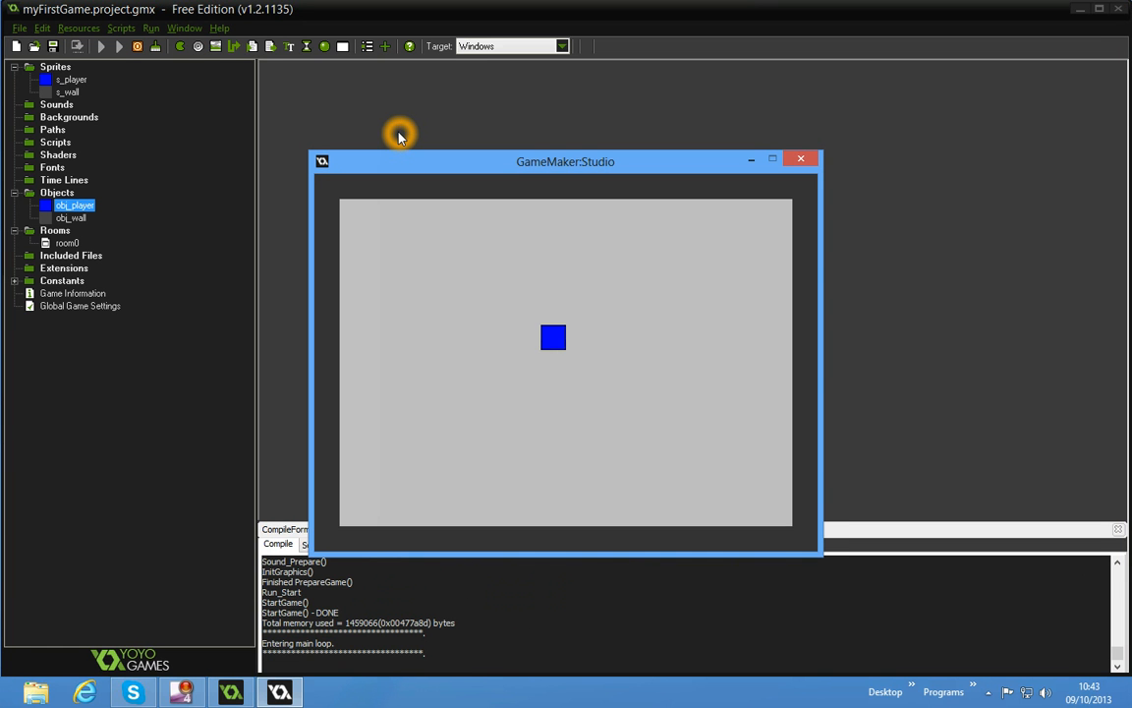
key(Down)
key(Left)
key(Up)
key(Right)
key(Down)
key(Left)
key(Up)
key(Right)
key(Down)
key(Up)
key(Right)
key(Down)
key(Right)
key(Down)
key(Left)
key(Up)
key(Left)
key(Up)
key(Right)
key(Up)
key(Down)
key(Left)
key(Up)
key(Right)
key(Left)
key(Down)
key(Up)
key(Down)
key(Right)
key(Up)
key(Right)
key(Right)
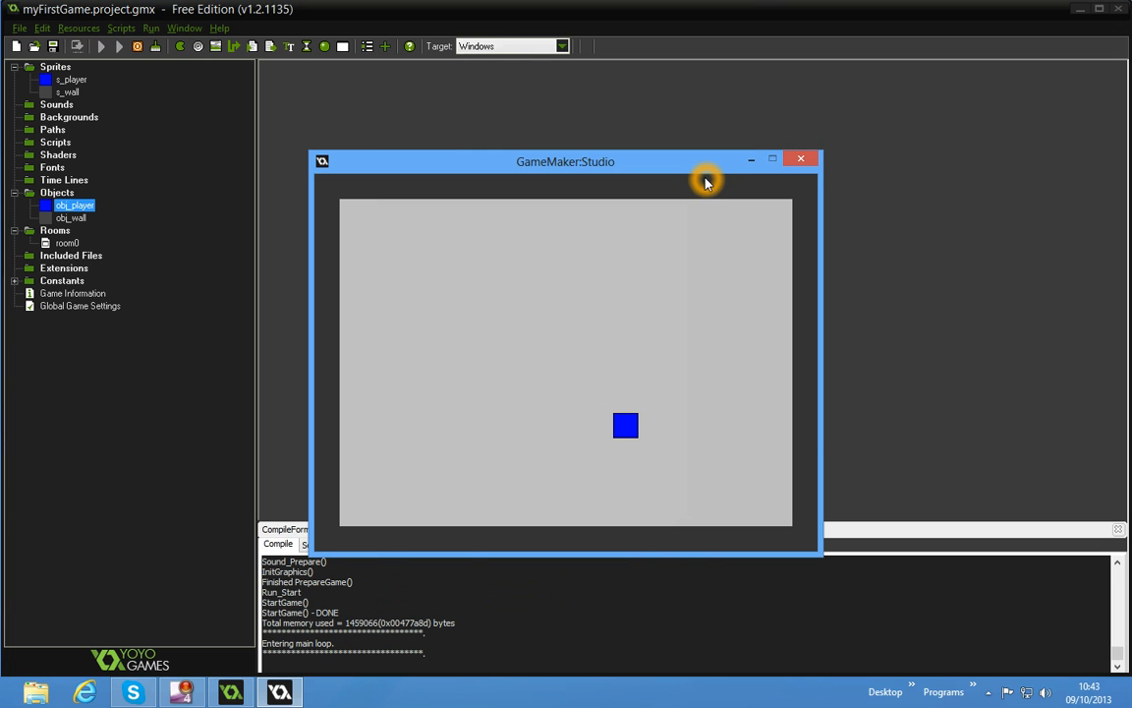
click(801, 158)
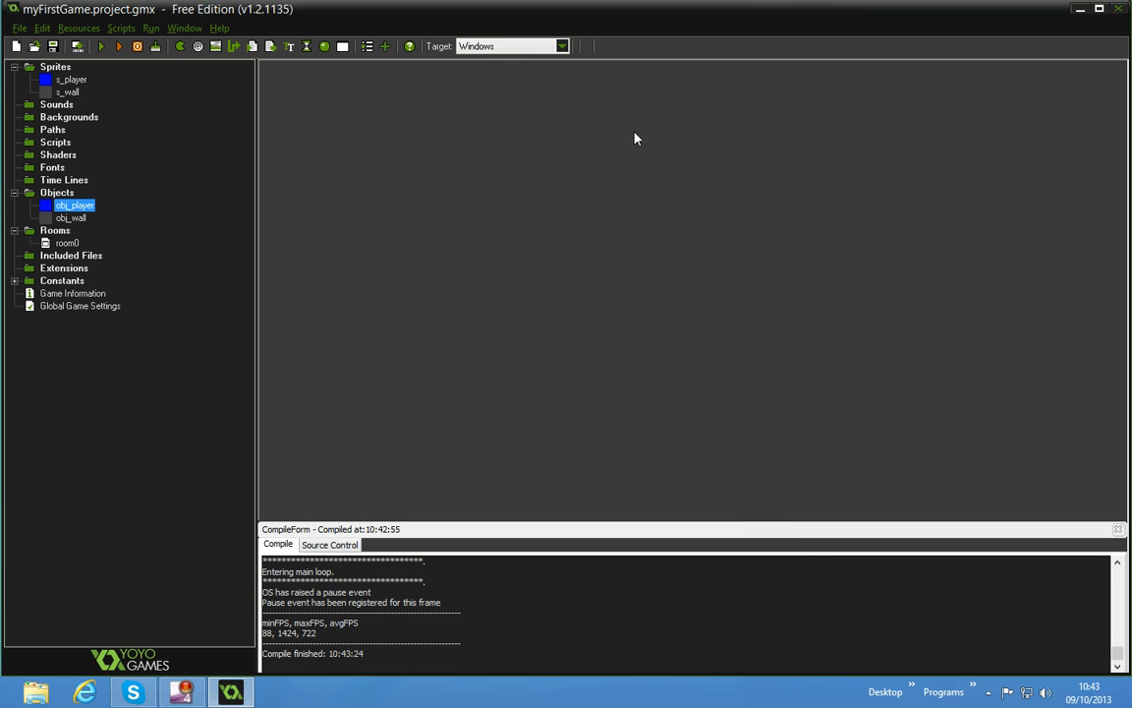